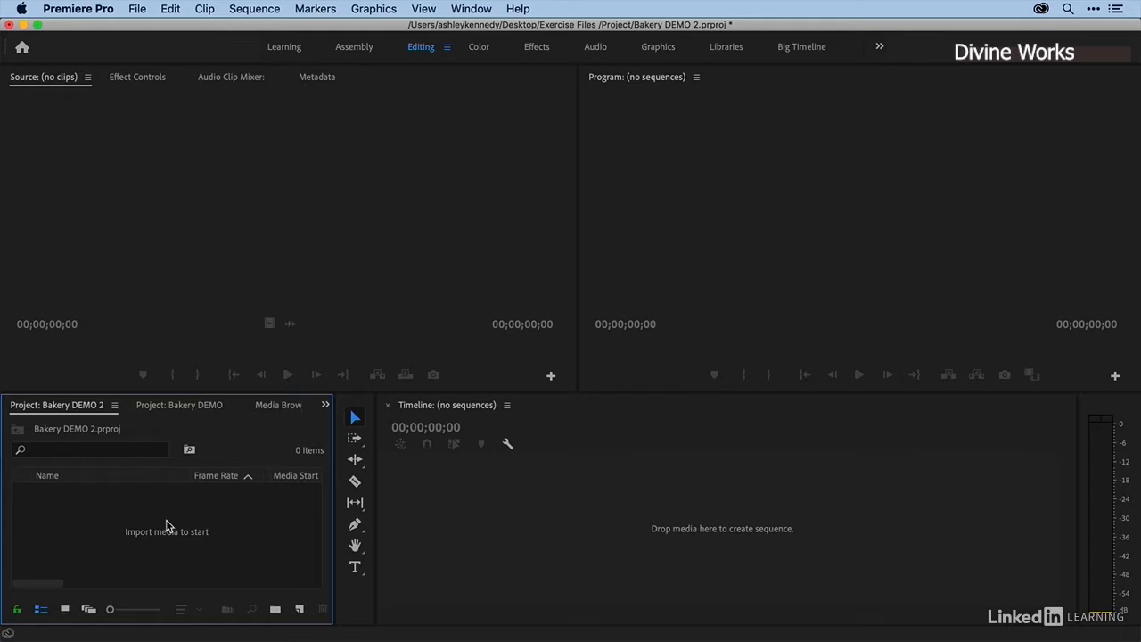
# - Show the Media Browser maximized and enable ingest for imported media
pyautogui.click(272, 408)
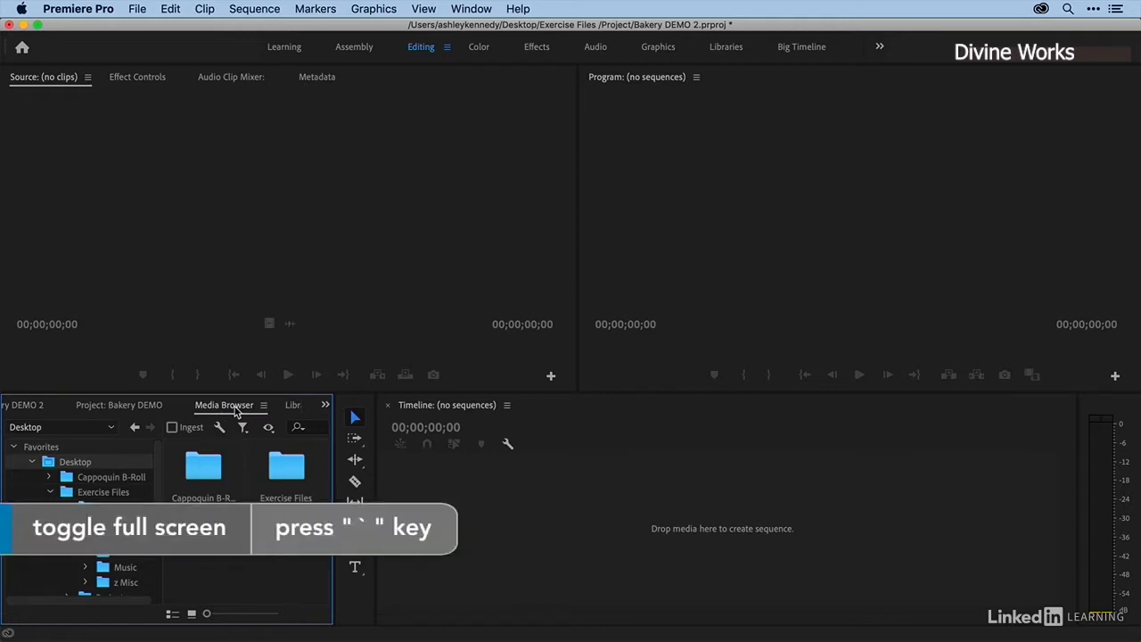
pyautogui.press('`')
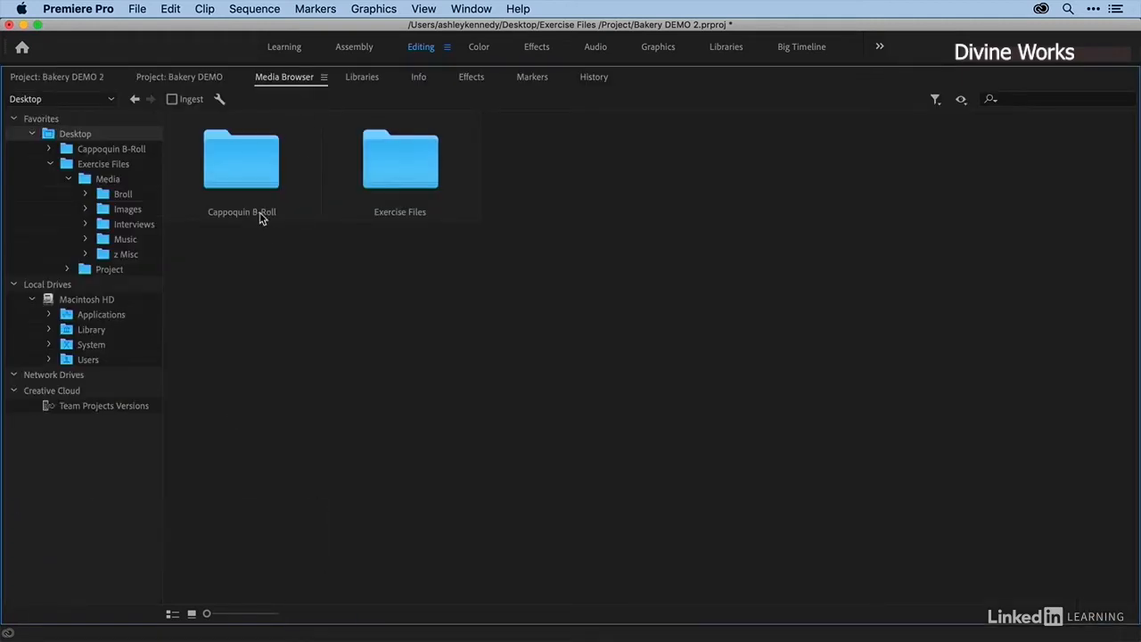
pyautogui.click(173, 100)
# - Set the project's ingest to Transcode with the Match Source - Apple ProRes 422 preset and Same as Project as primary destination
pyautogui.click(220, 100)
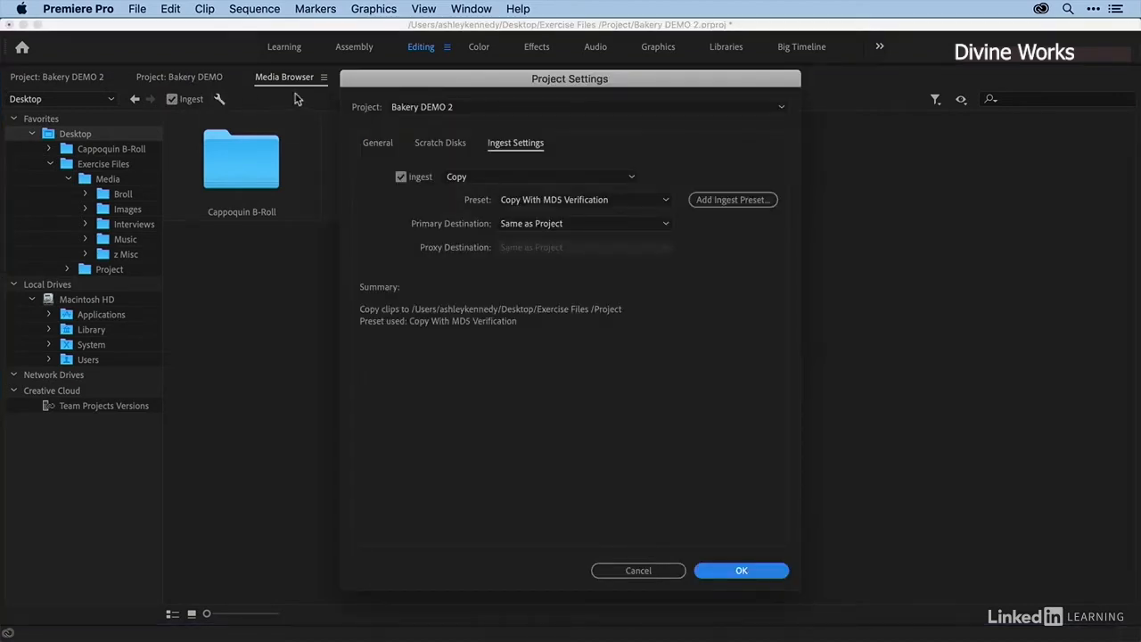
pyautogui.click(537, 179)
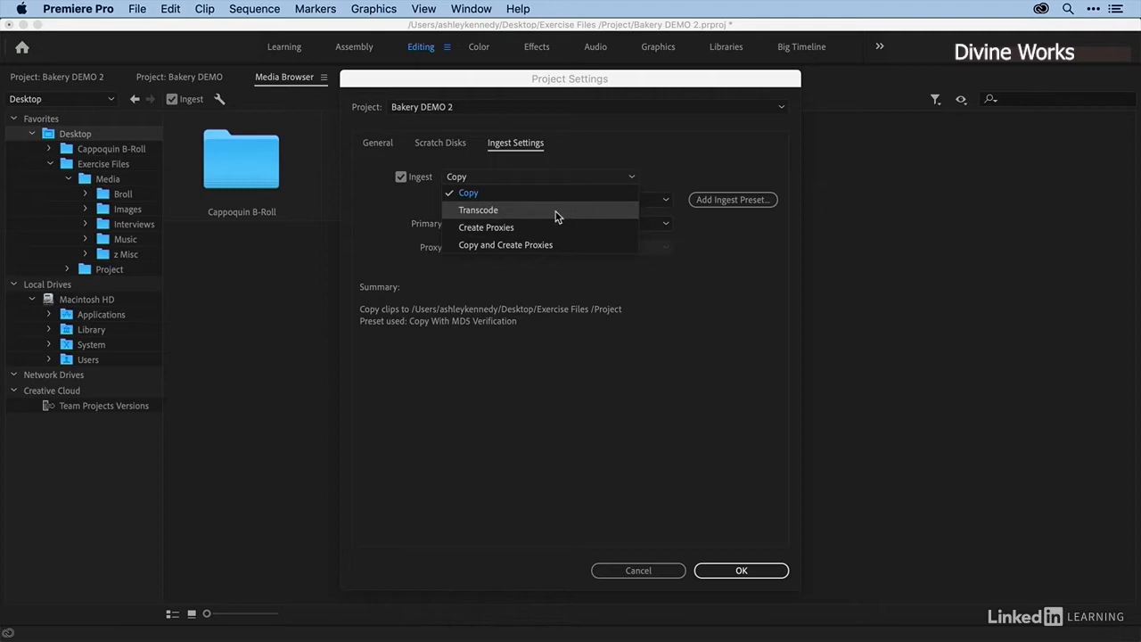
pyautogui.click(561, 212)
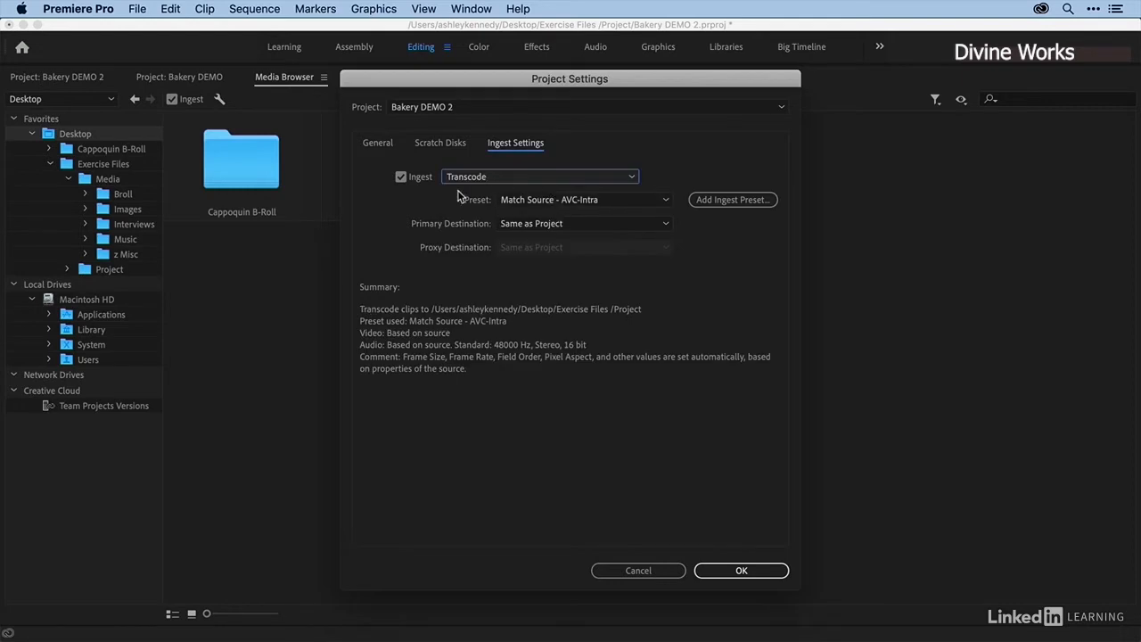
pyautogui.click(617, 203)
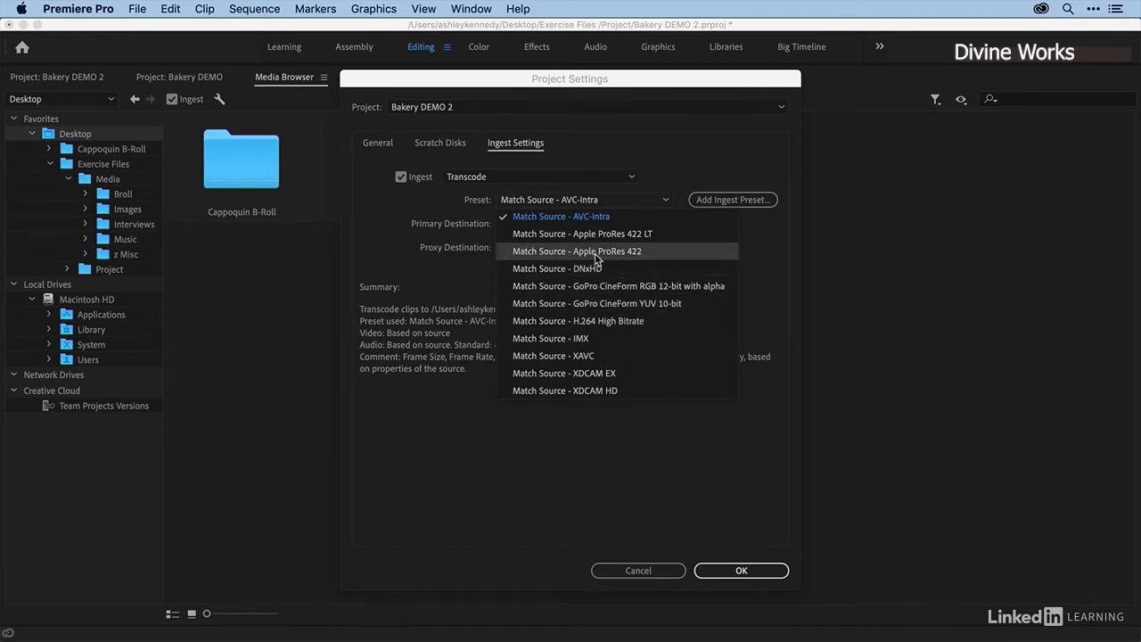
pyautogui.click(650, 256)
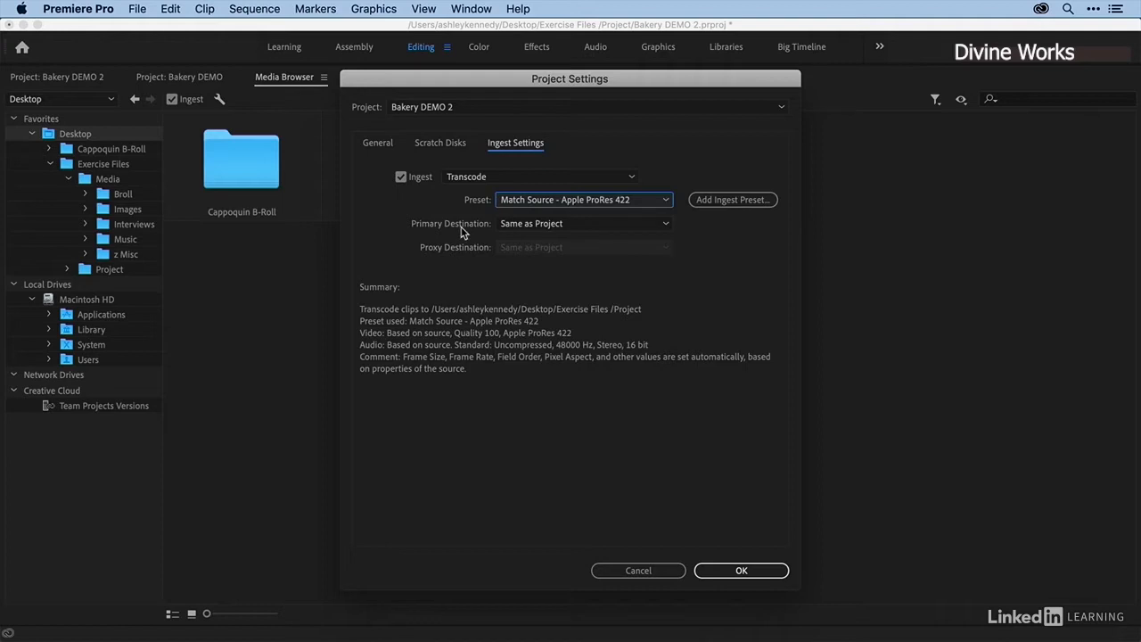
pyautogui.click(593, 227)
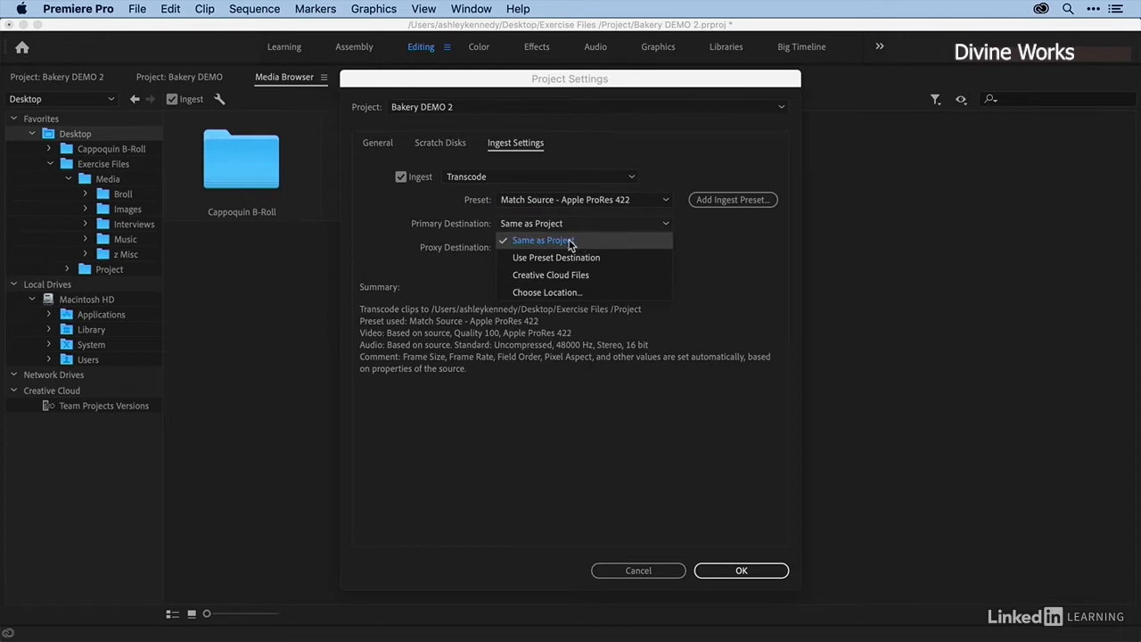
pyautogui.click(570, 241)
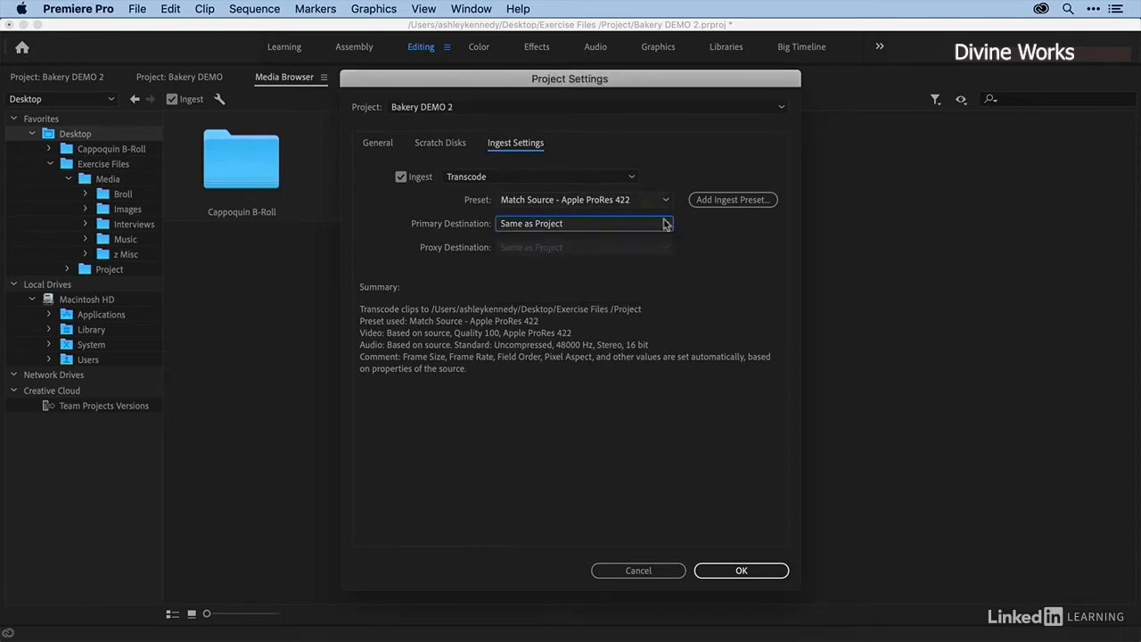
pyautogui.click(727, 574)
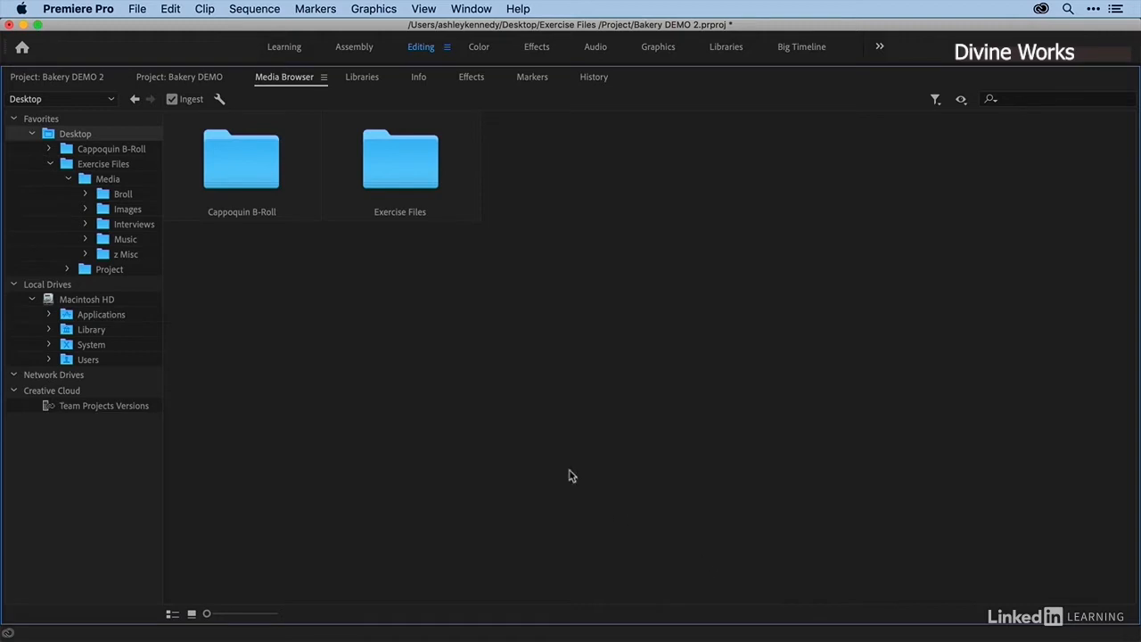
# - Open the Cappoquin B-Roll folder and mark in and out points around the middle portion of R01_052_Town.mov
pyautogui.click(236, 173)
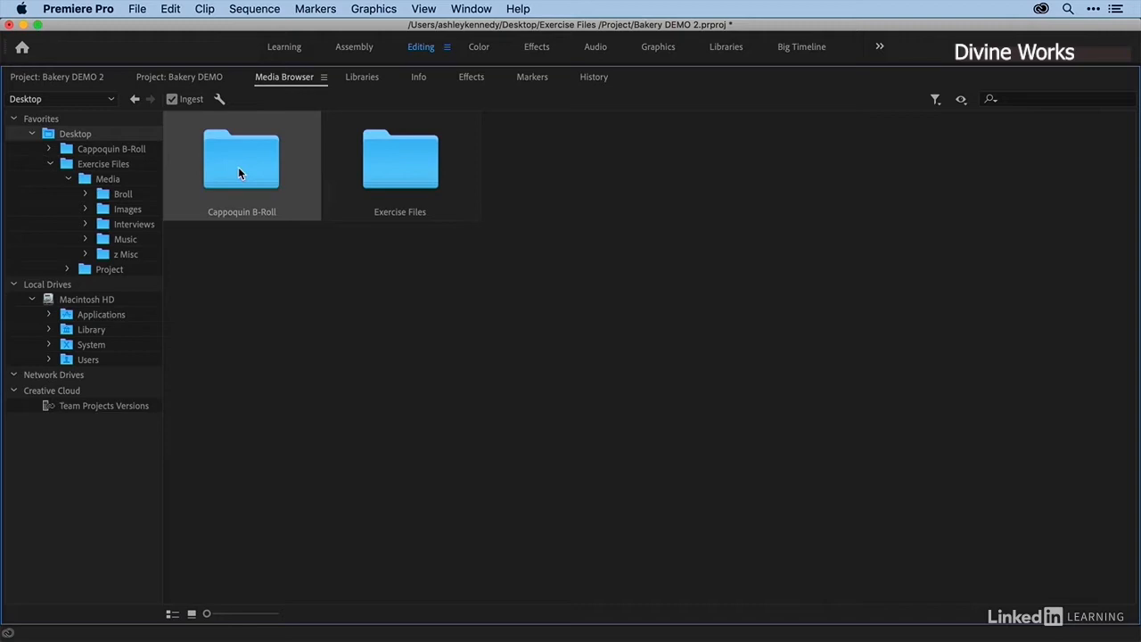
pyautogui.doubleClick(244, 169)
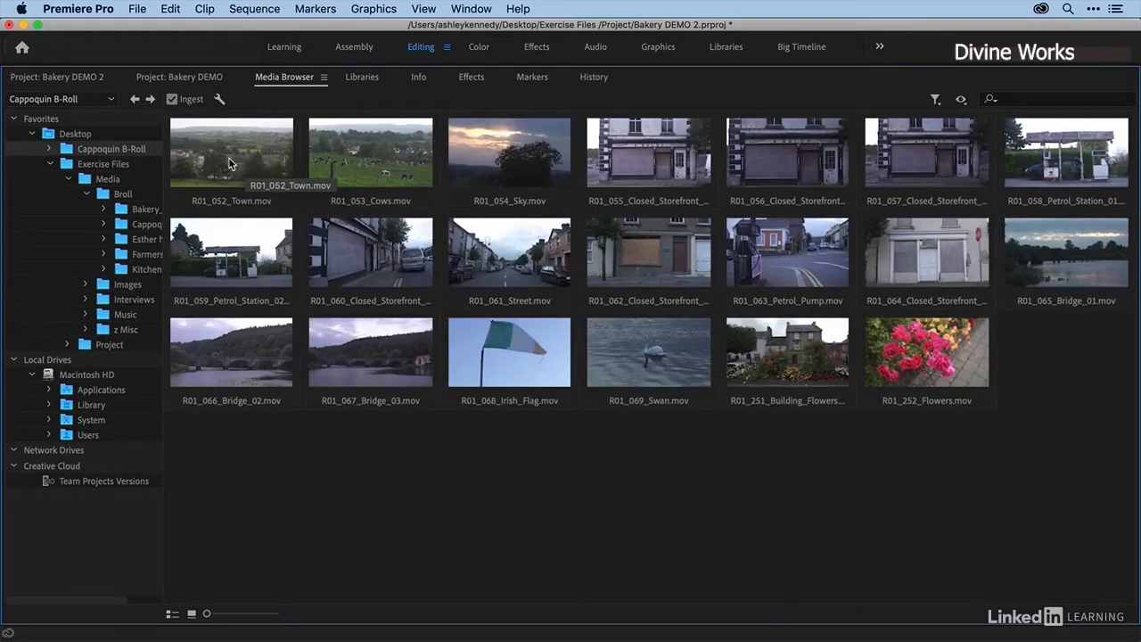
pyautogui.click(230, 158)
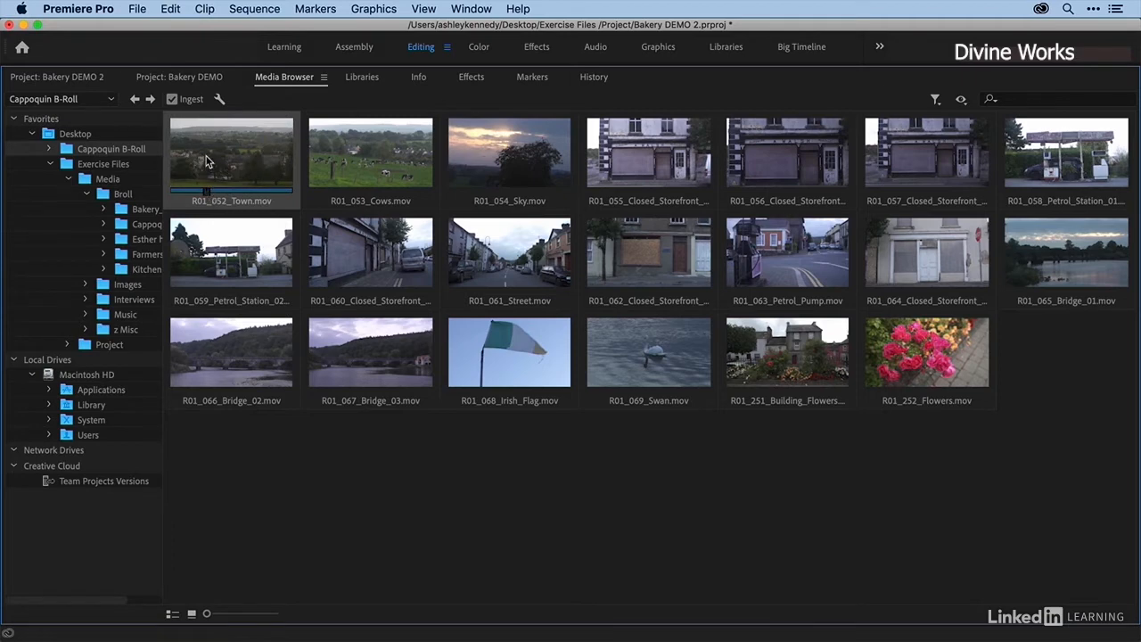
pyautogui.press('i')
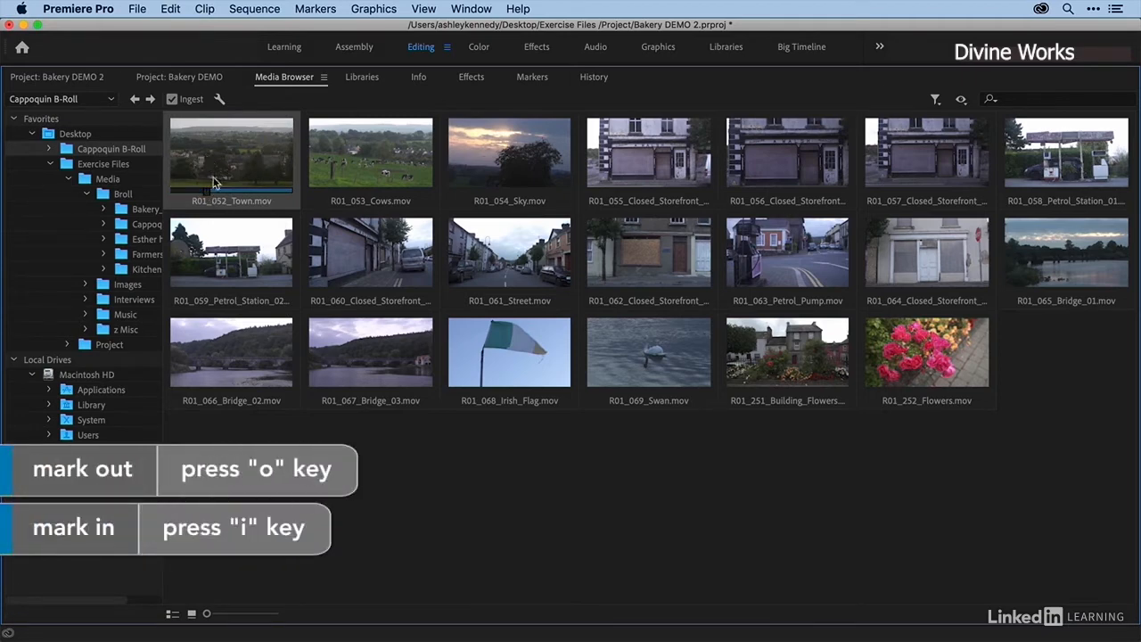
pyautogui.press('o')
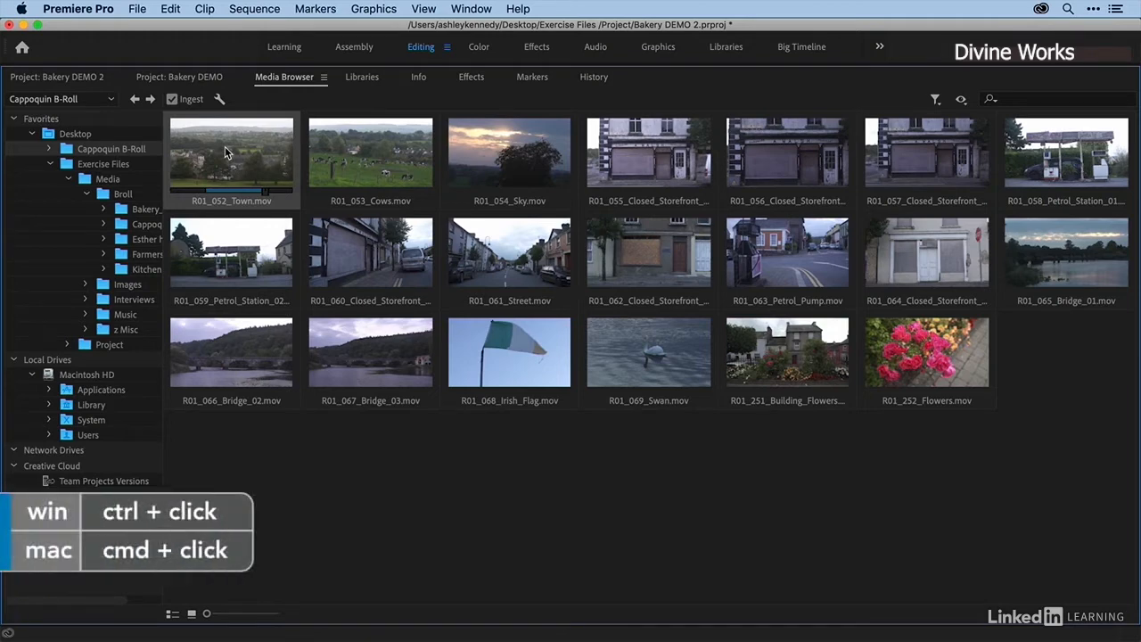
# - Import the Town clip together with R01_053_Cows.mov, R01_065_Bridge_01.mov and the R01_251 Building Flowers clip into the project
pyautogui.keyDown('super'); pyautogui.click(367, 148); pyautogui.keyUp('super')
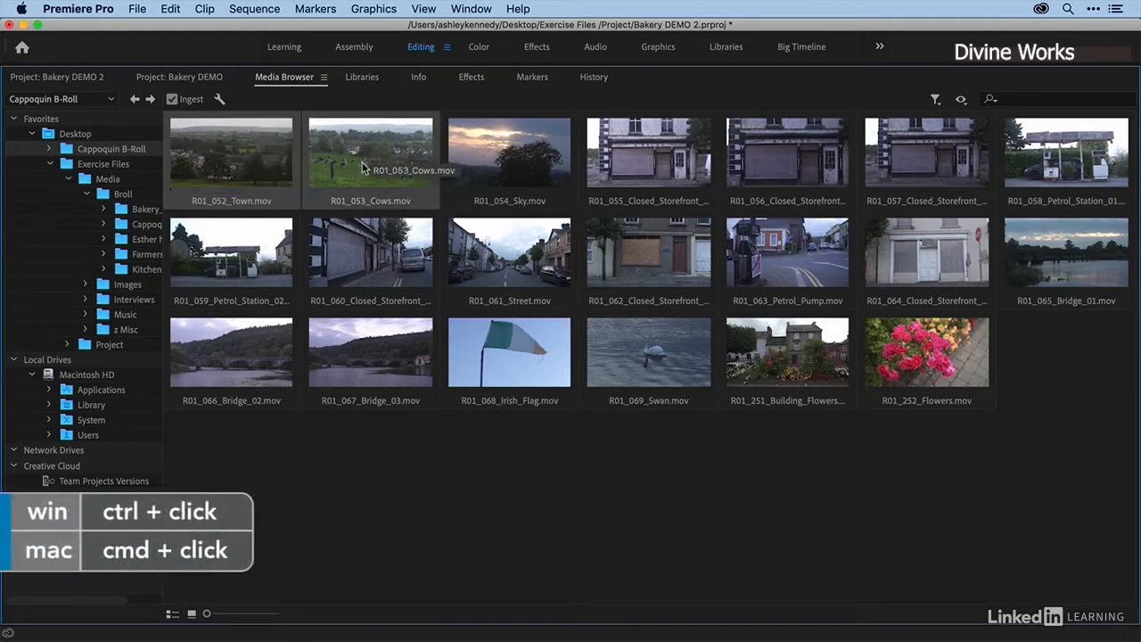
pyautogui.keyDown('super'); pyautogui.click(1066, 254); pyautogui.keyUp('super')
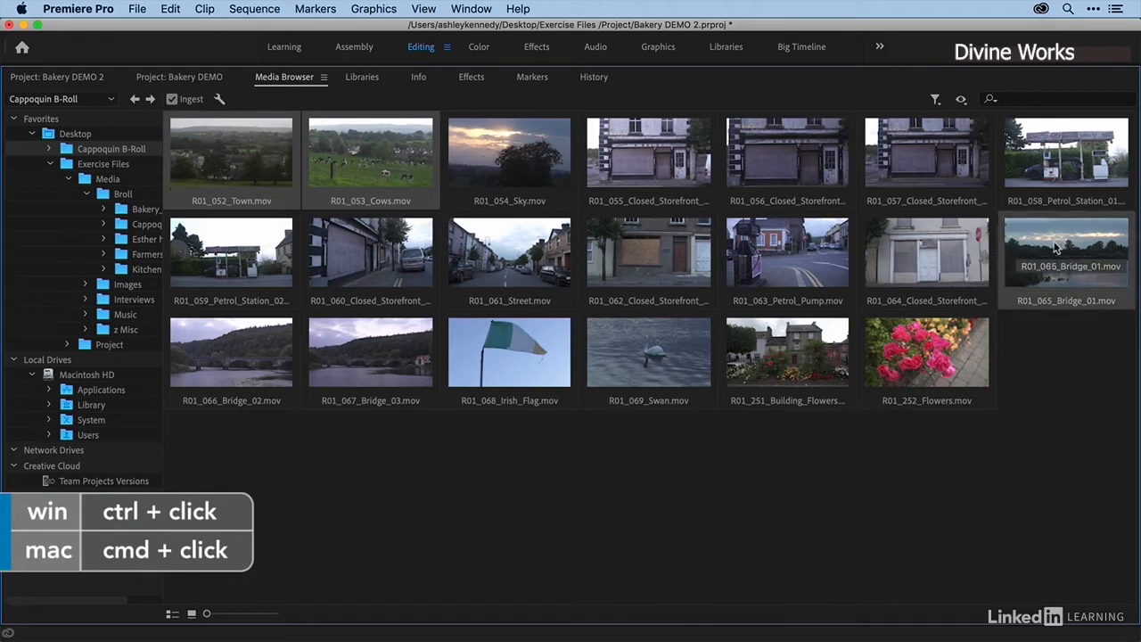
pyautogui.keyDown('super'); pyautogui.click(790, 348); pyautogui.keyUp('super')
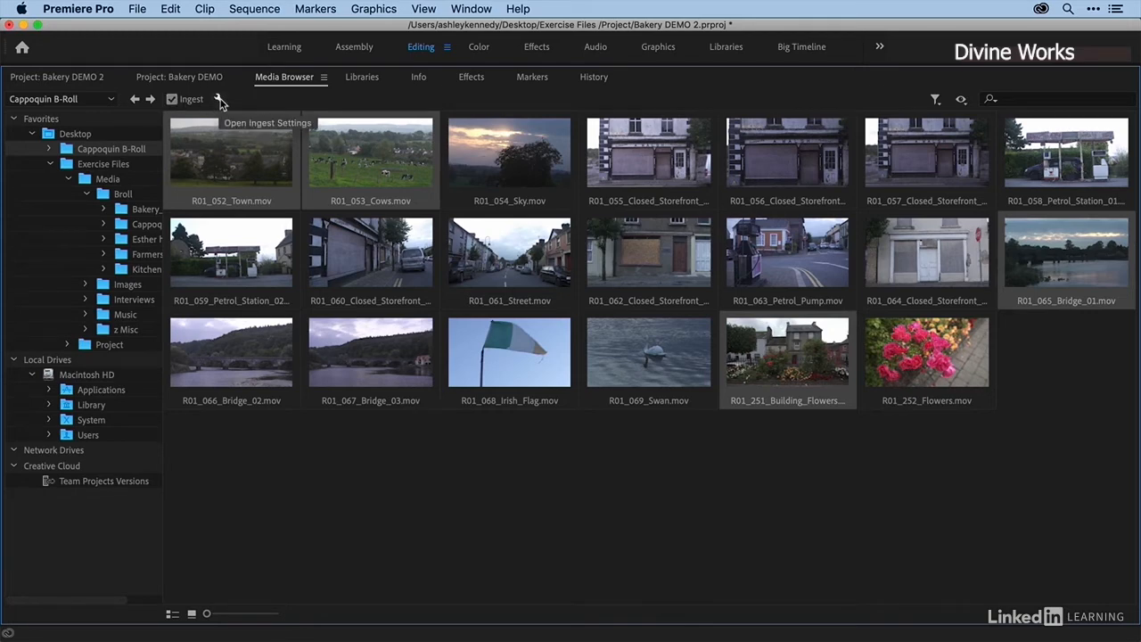
pyautogui.rightClick(780, 345)
pyautogui.click(799, 362)
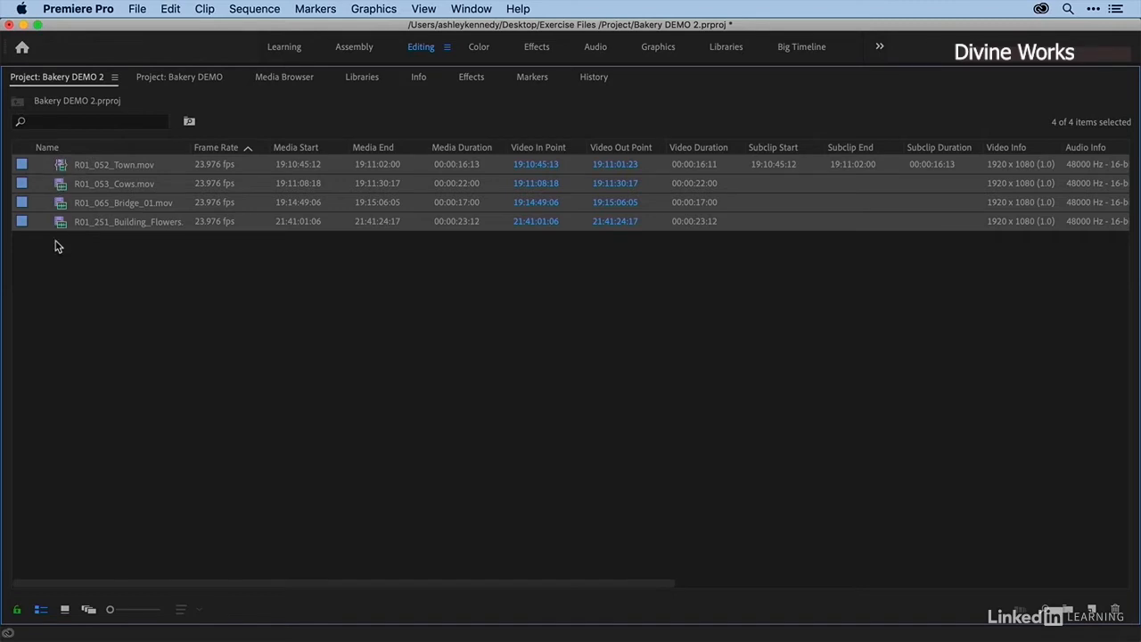
# - Reveal the source file of R01_053_Cows.mov in Finder to check its folder, and close the window
pyautogui.click(55, 246)
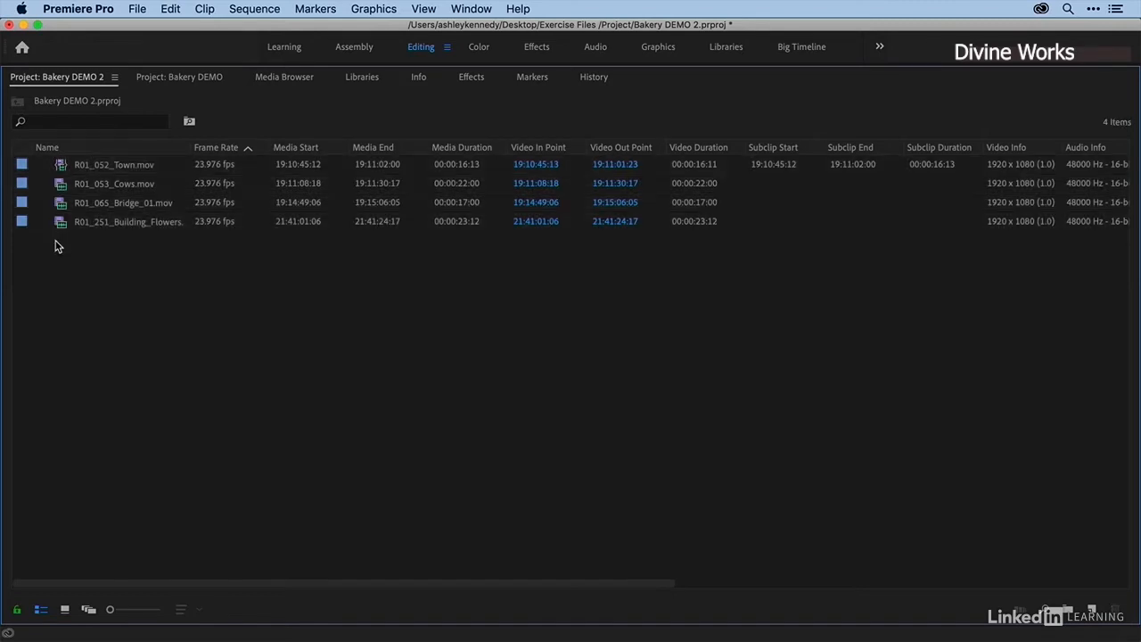
pyautogui.click(58, 185)
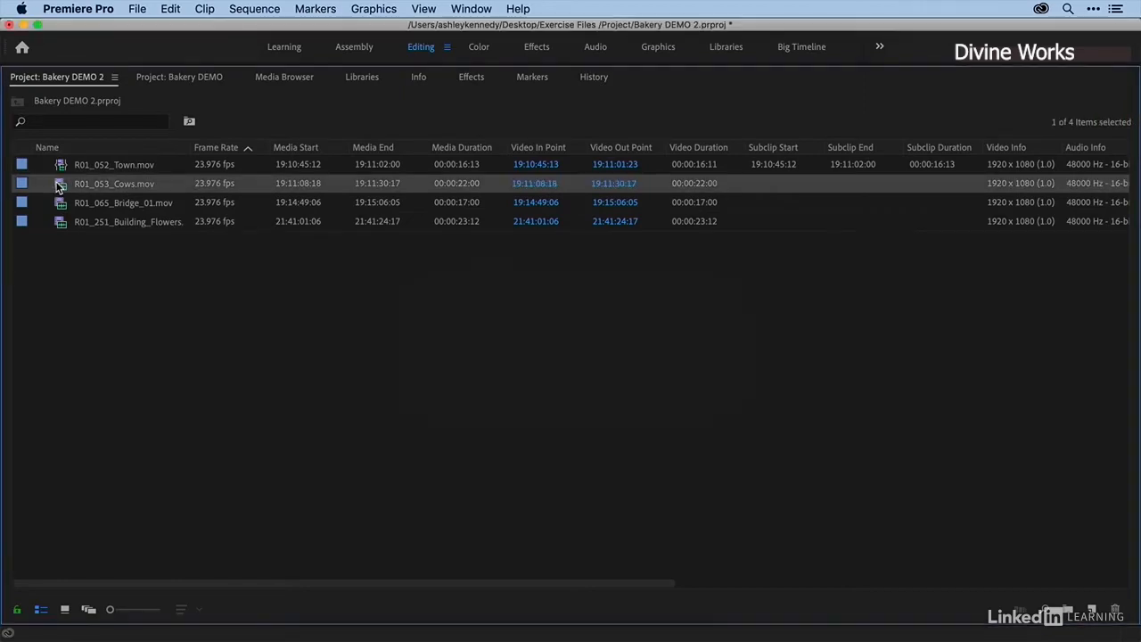
pyautogui.rightClick(58, 184)
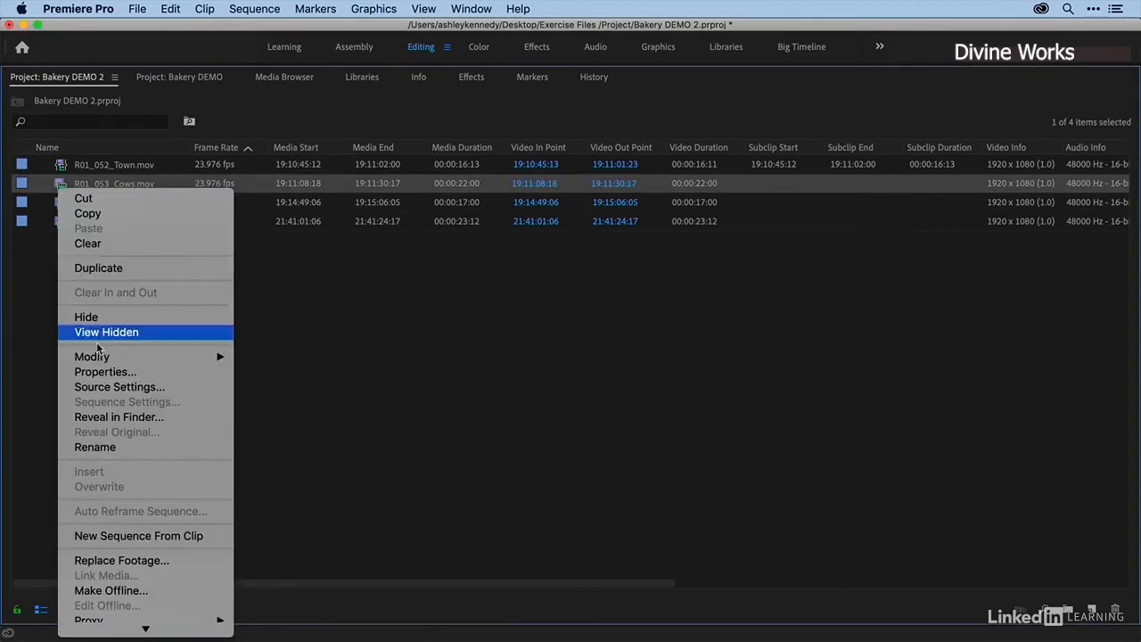
pyautogui.click(118, 417)
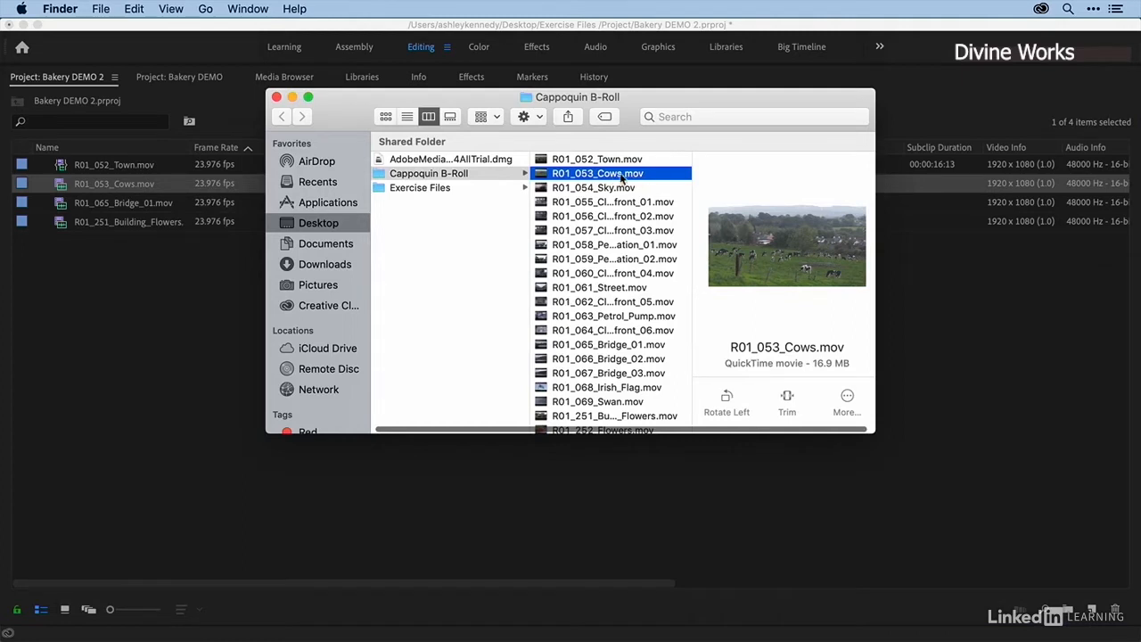
pyautogui.click(277, 97)
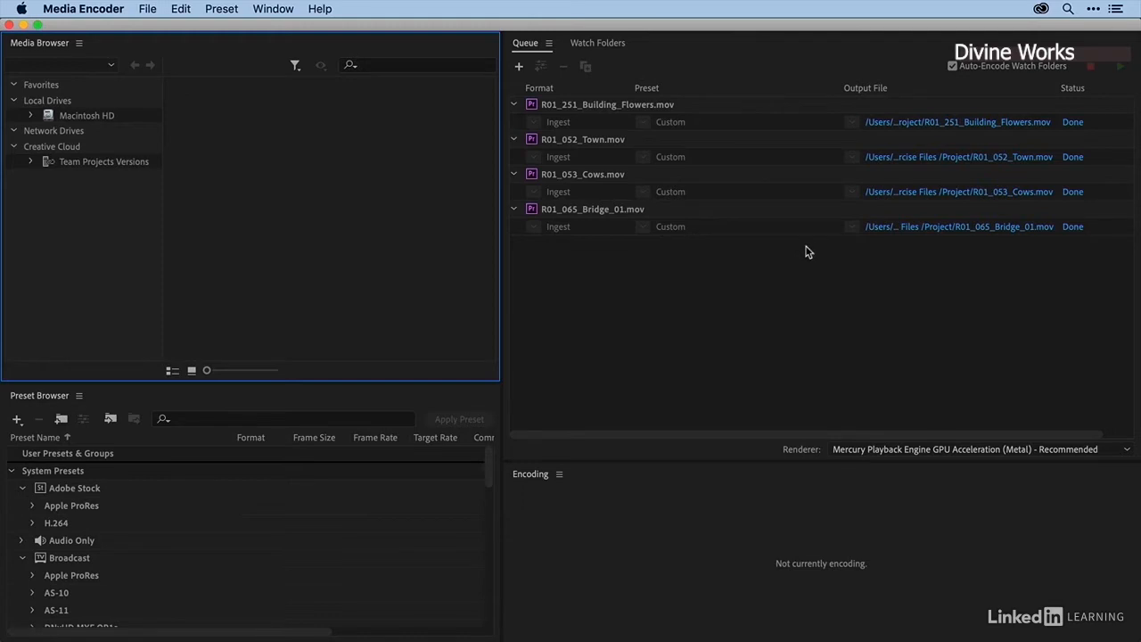
# - Switch back to Premiere Pro, reveal R01_052_Town.mov in Finder, inspect the Project folder in an enlarged window, and close it
pyautogui.press('super+Tab')
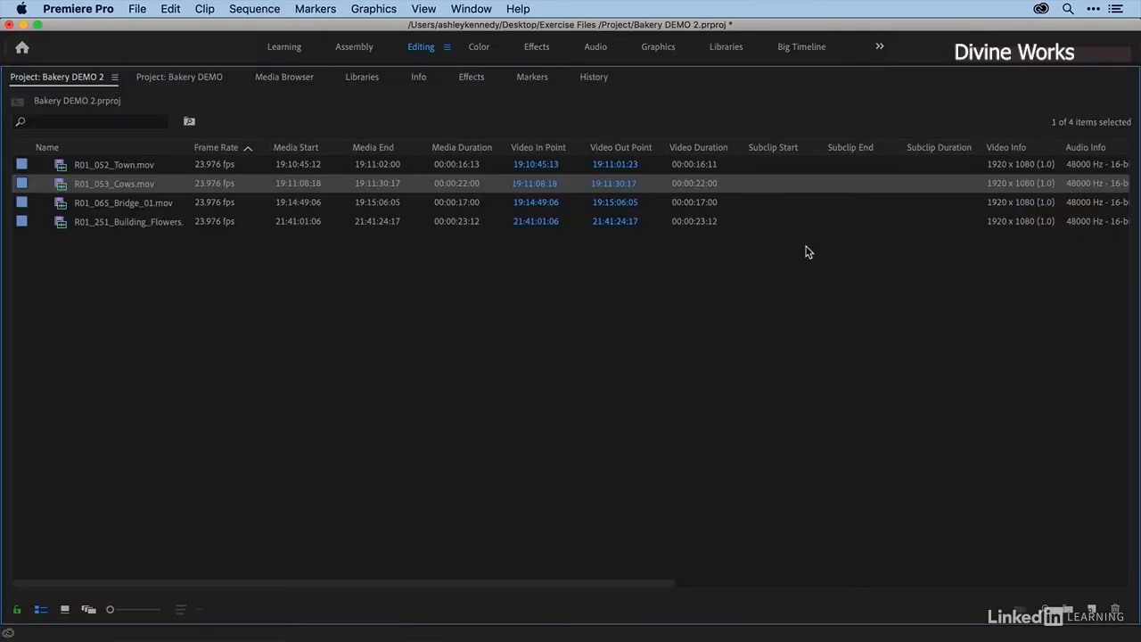
pyautogui.click(58, 166)
pyautogui.rightClick(61, 168)
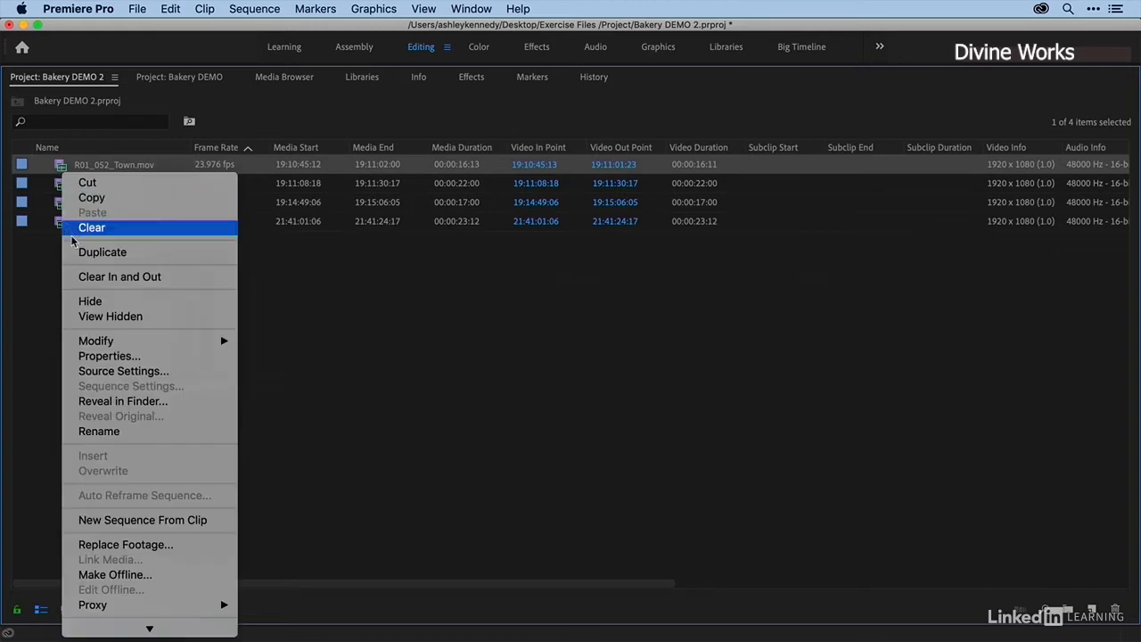
pyautogui.click(101, 403)
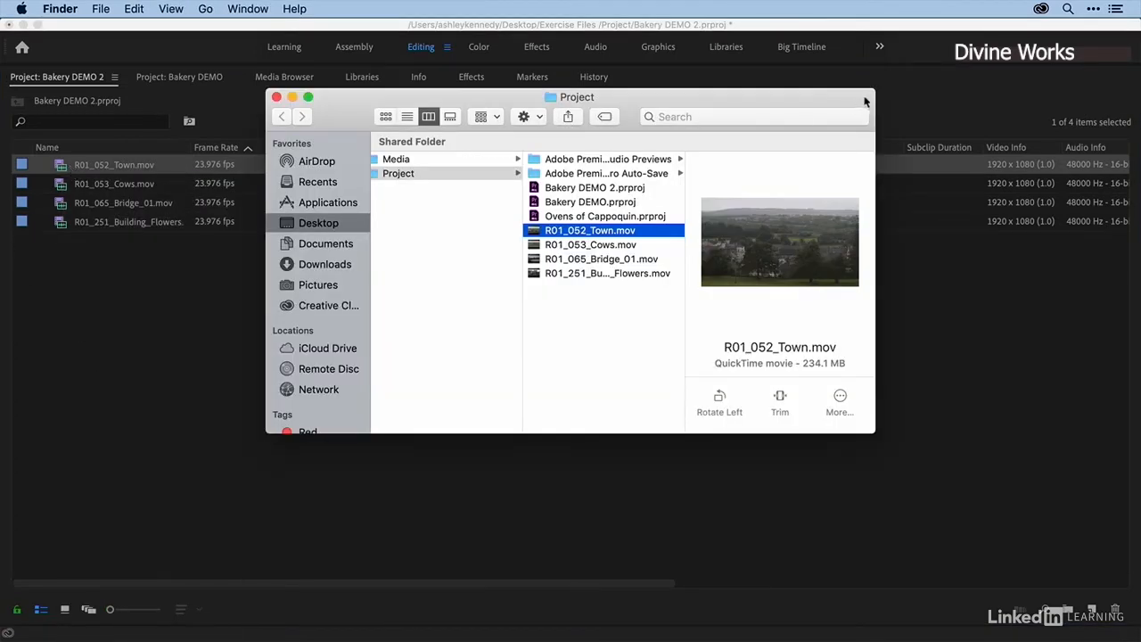
pyautogui.moveTo(876, 90); pyautogui.dragTo(1085, 59)
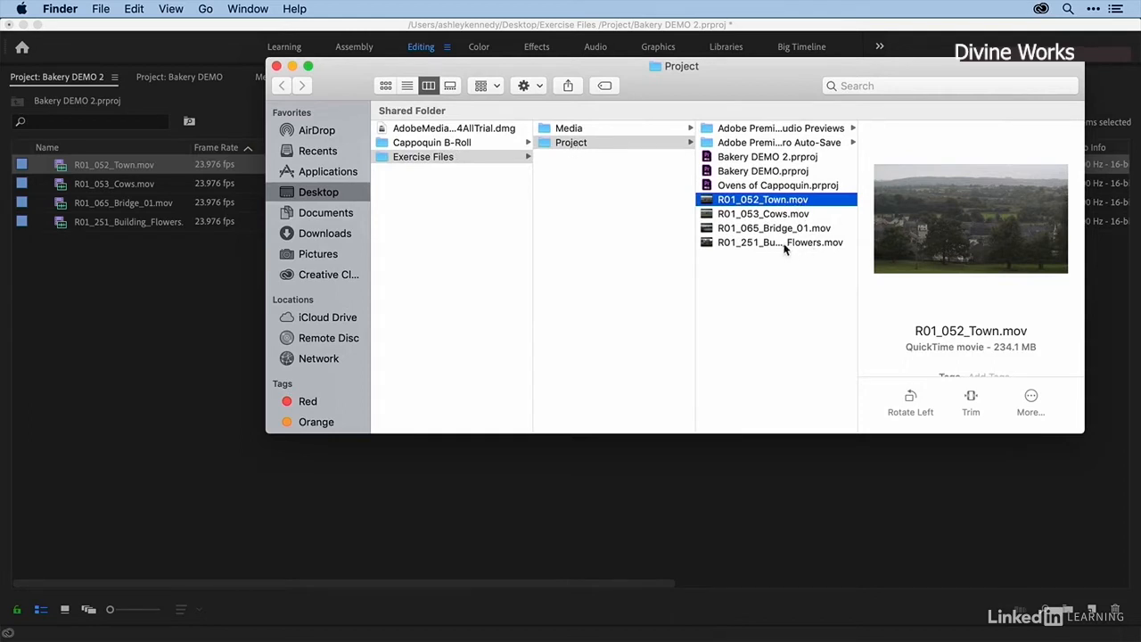
pyautogui.click(274, 66)
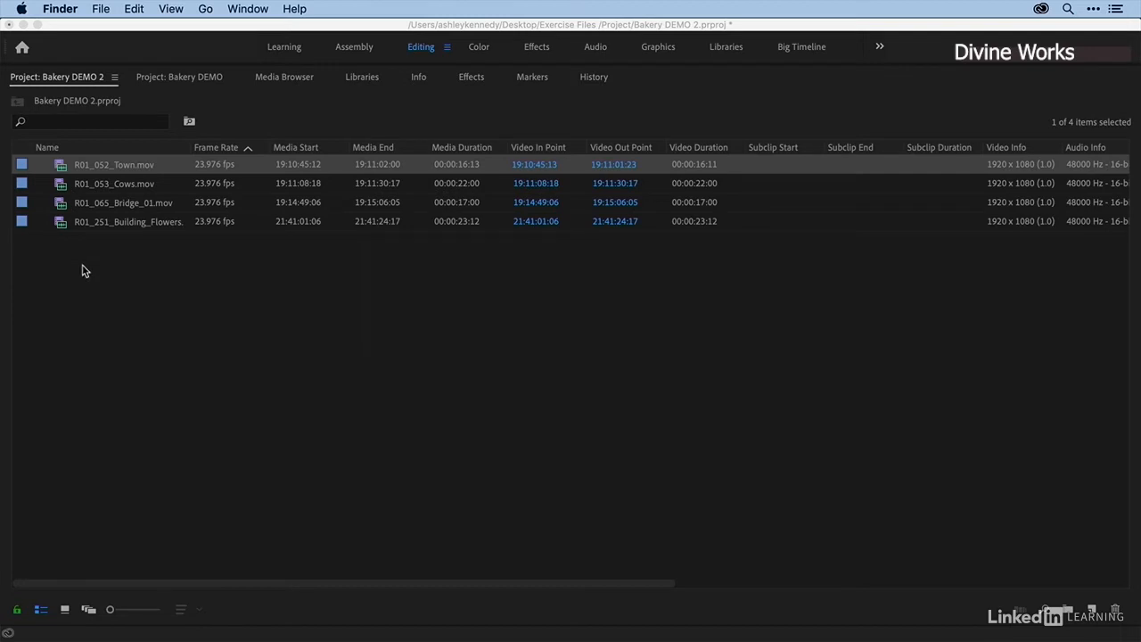
# - Make all four imported clips offline with the Media Files Remain on Disk option
pyautogui.moveTo(105, 262); pyautogui.dragTo(56, 167)
pyautogui.rightClick(60, 171)
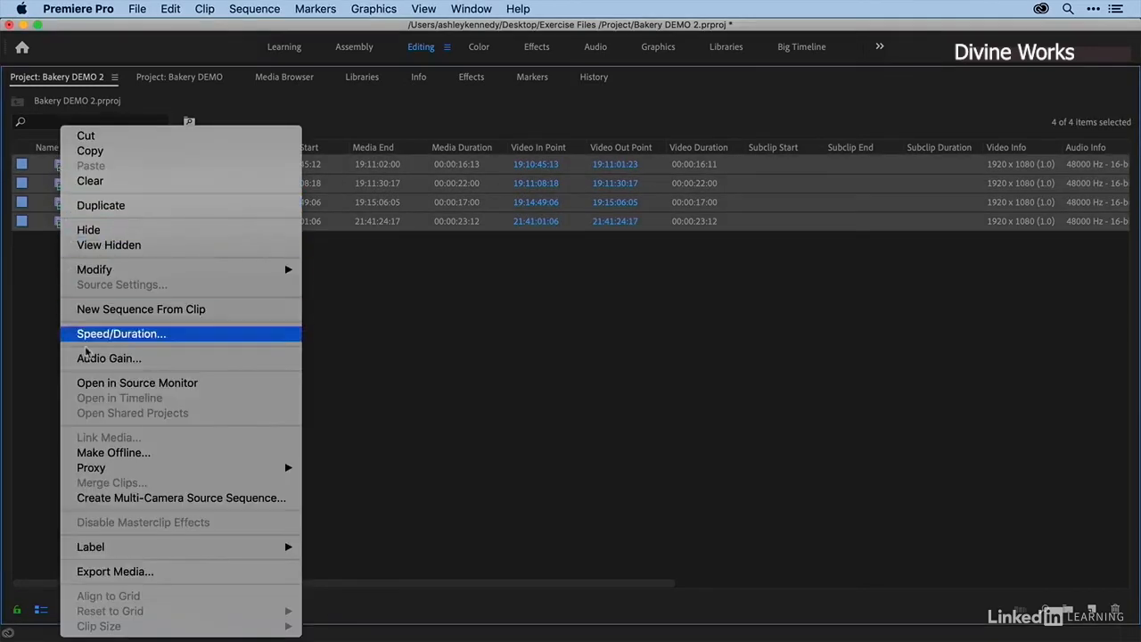
pyautogui.click(98, 453)
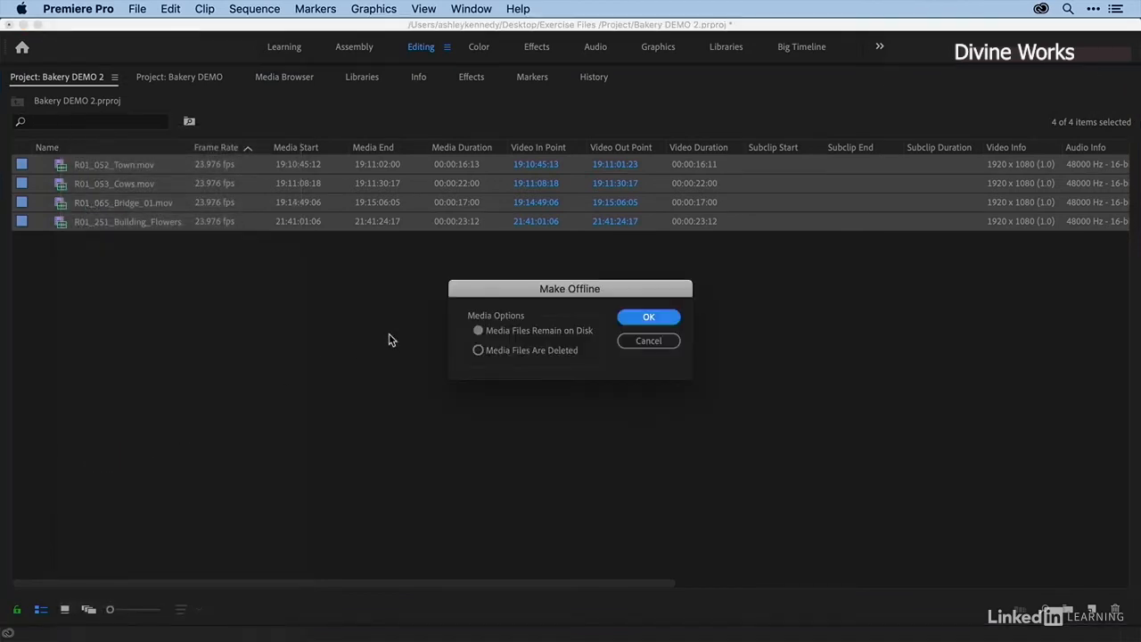
pyautogui.click(648, 317)
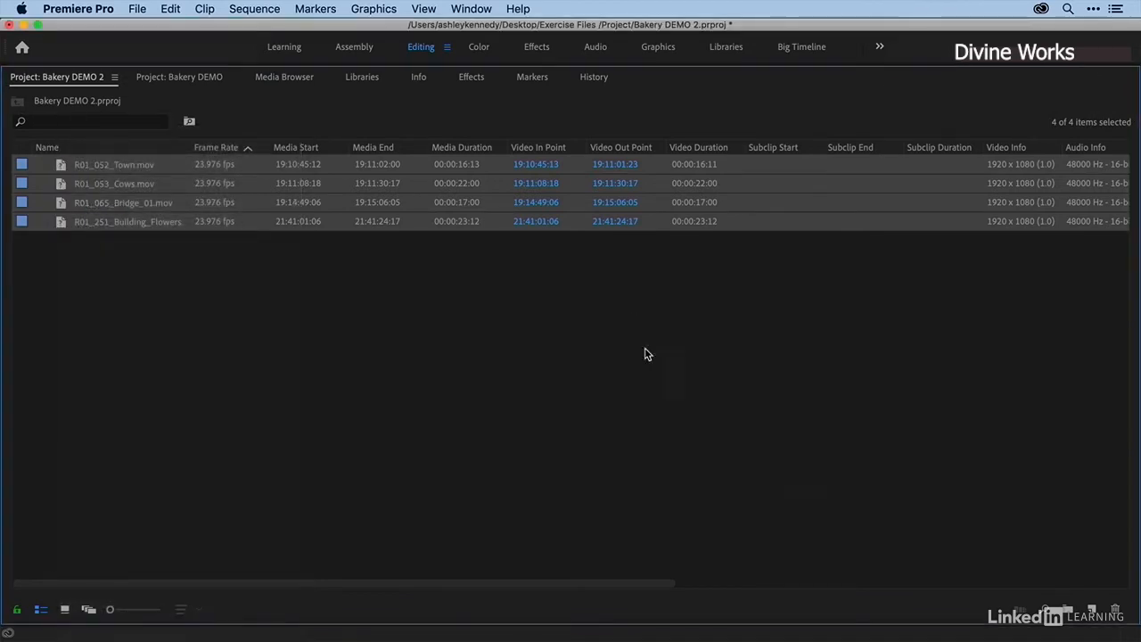
# - Relink the four offline clips to their originals by locating R01_052_Town.mov in the Cappoquin B-Roll folder
pyautogui.rightClick(60, 171)
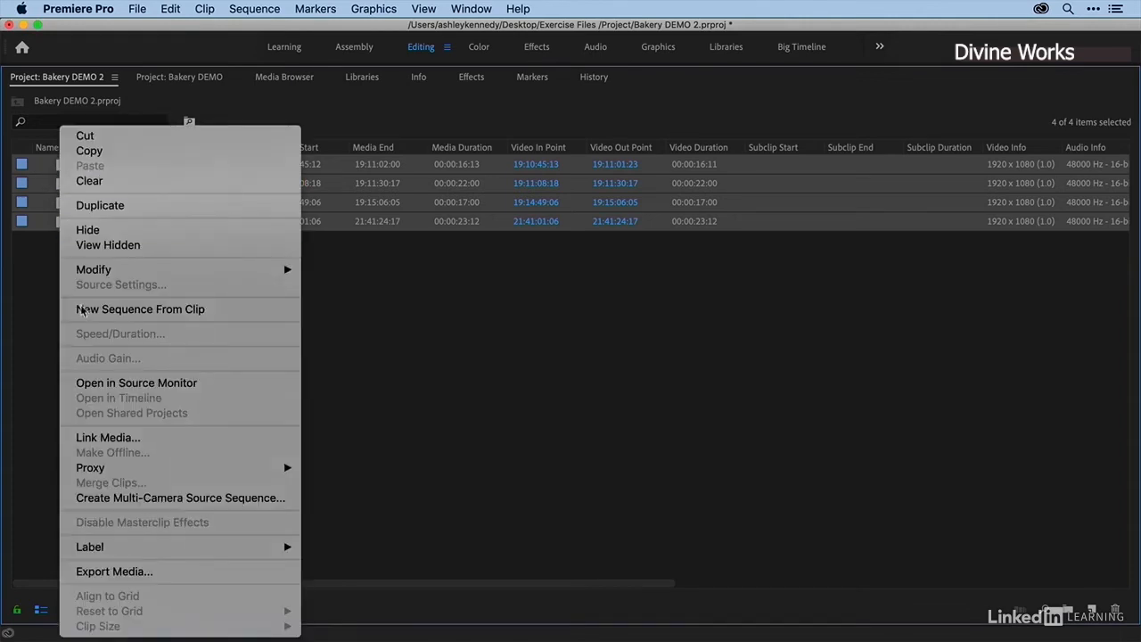
pyautogui.click(112, 438)
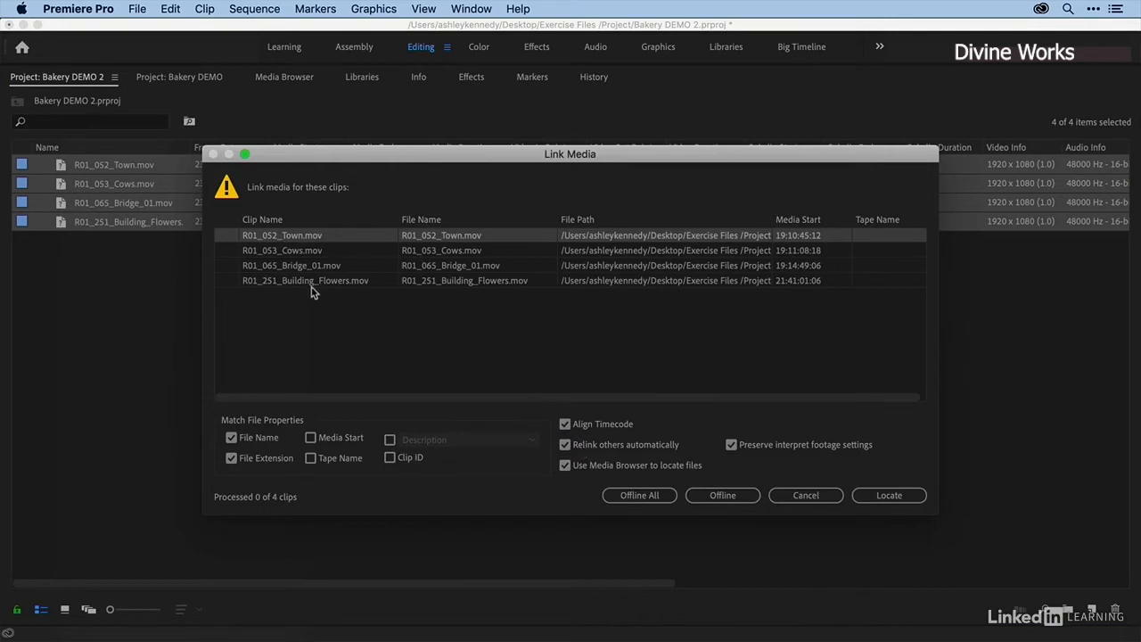
pyautogui.click(883, 496)
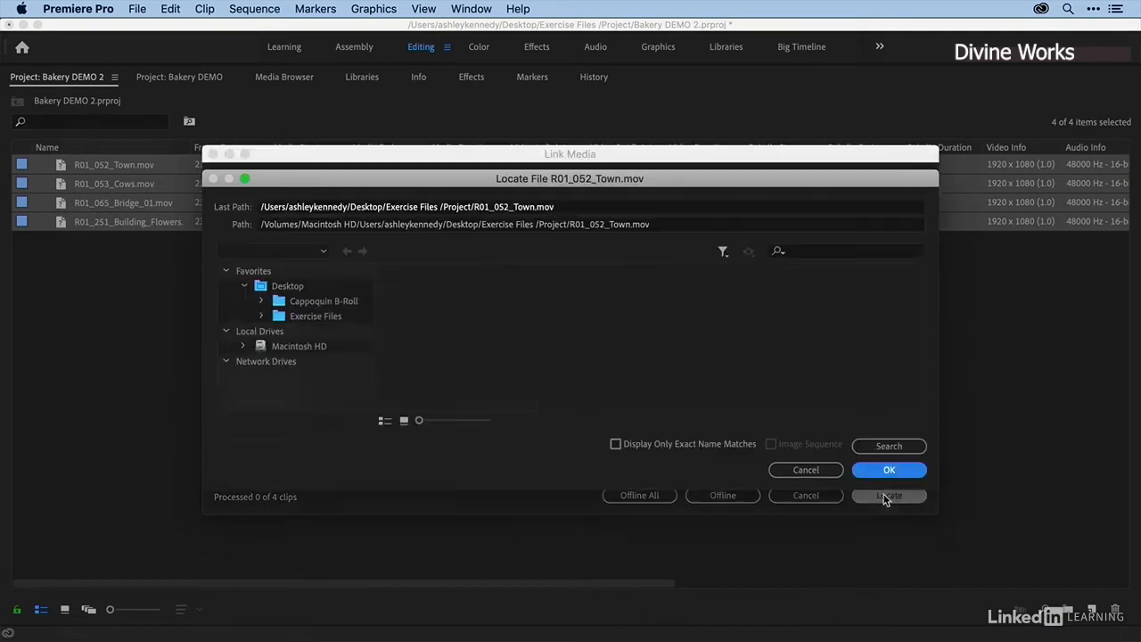
pyautogui.click(314, 303)
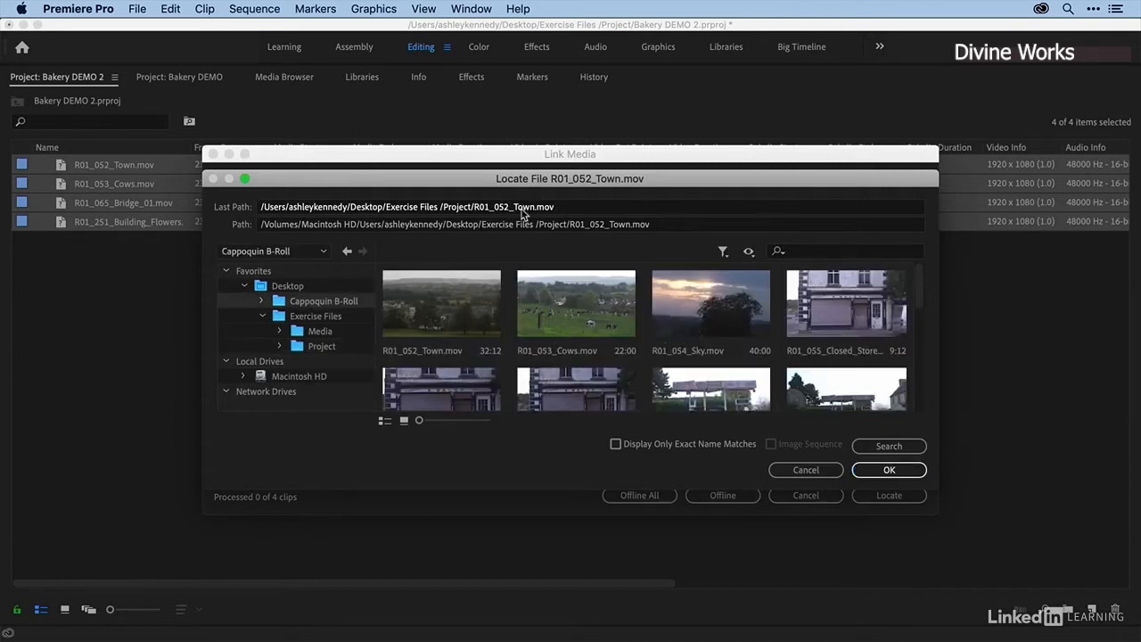
pyautogui.click(430, 315)
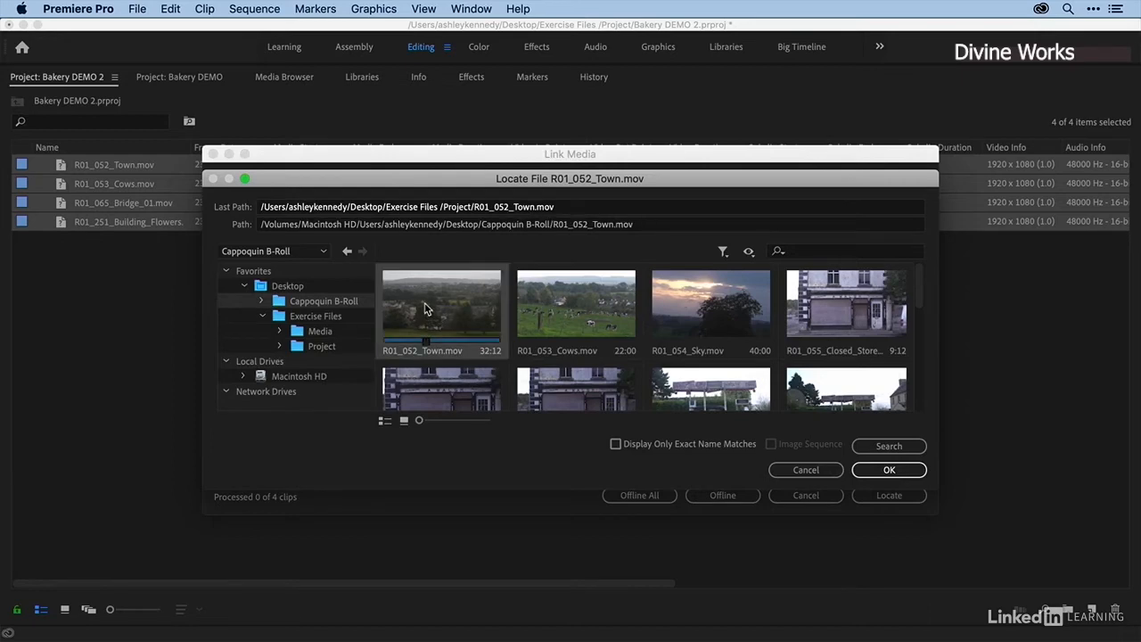
pyautogui.click(882, 471)
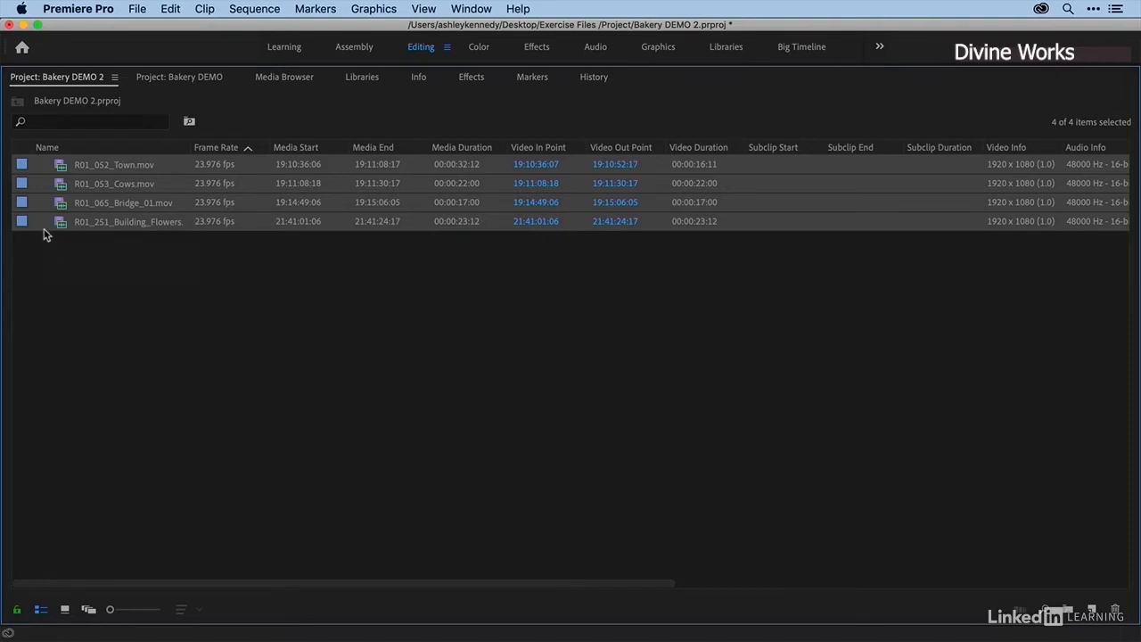
# - Reveal the relinked R01_052_Town.mov in Finder, inspect its folder in an enlarged window, and close it
pyautogui.click(64, 256)
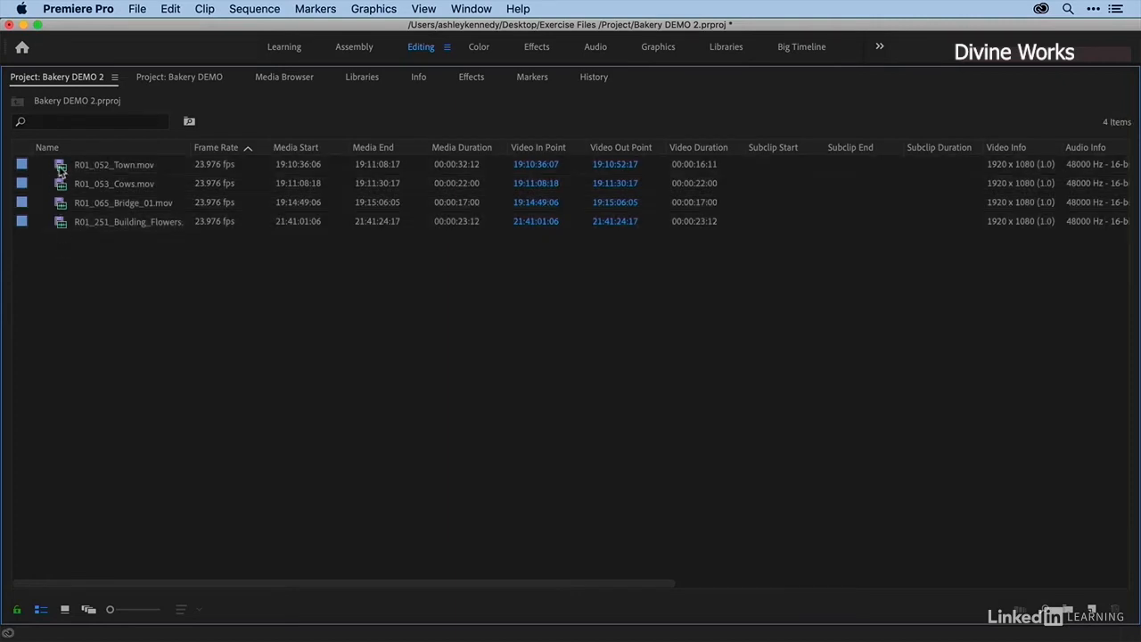
pyautogui.rightClick(60, 170)
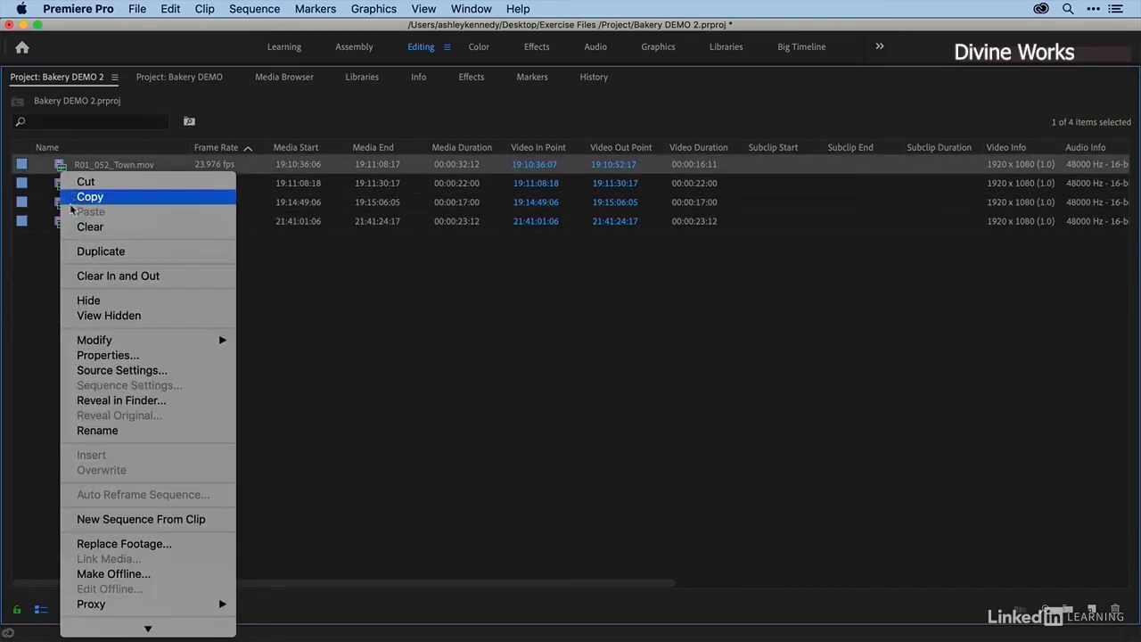
pyautogui.click(112, 405)
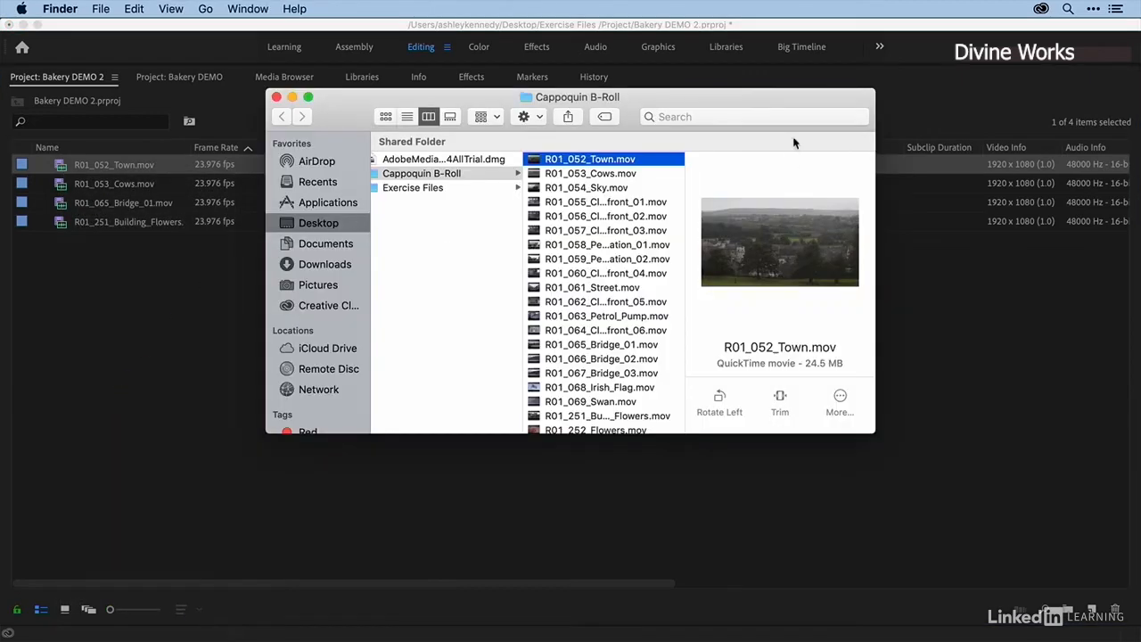
pyautogui.moveTo(890, 86); pyautogui.dragTo(1060, 74)
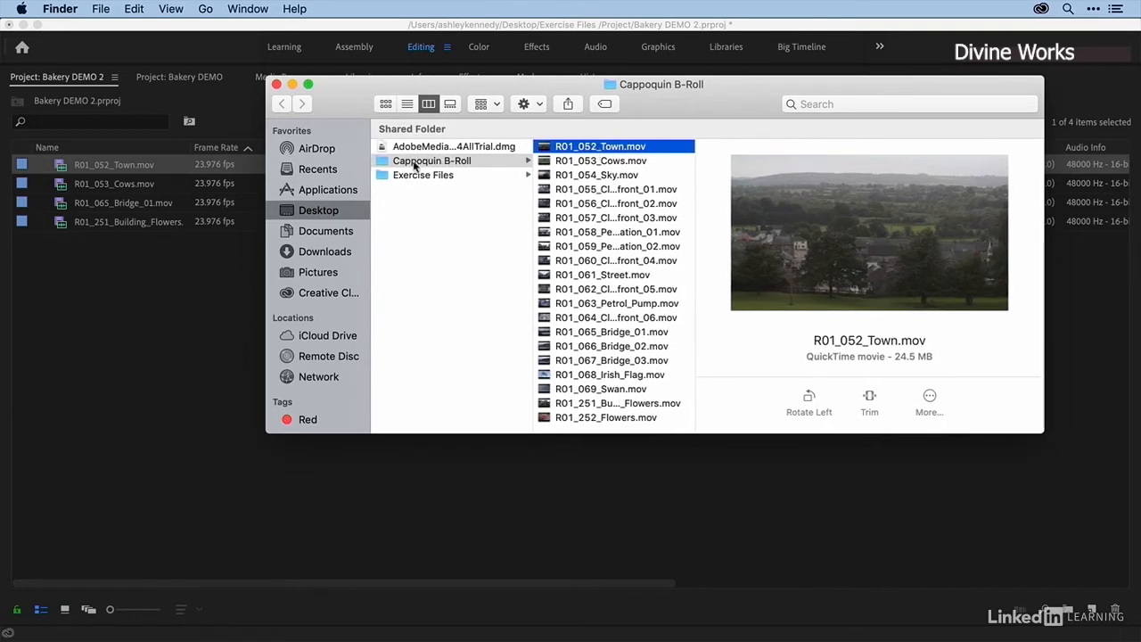
pyautogui.click(276, 85)
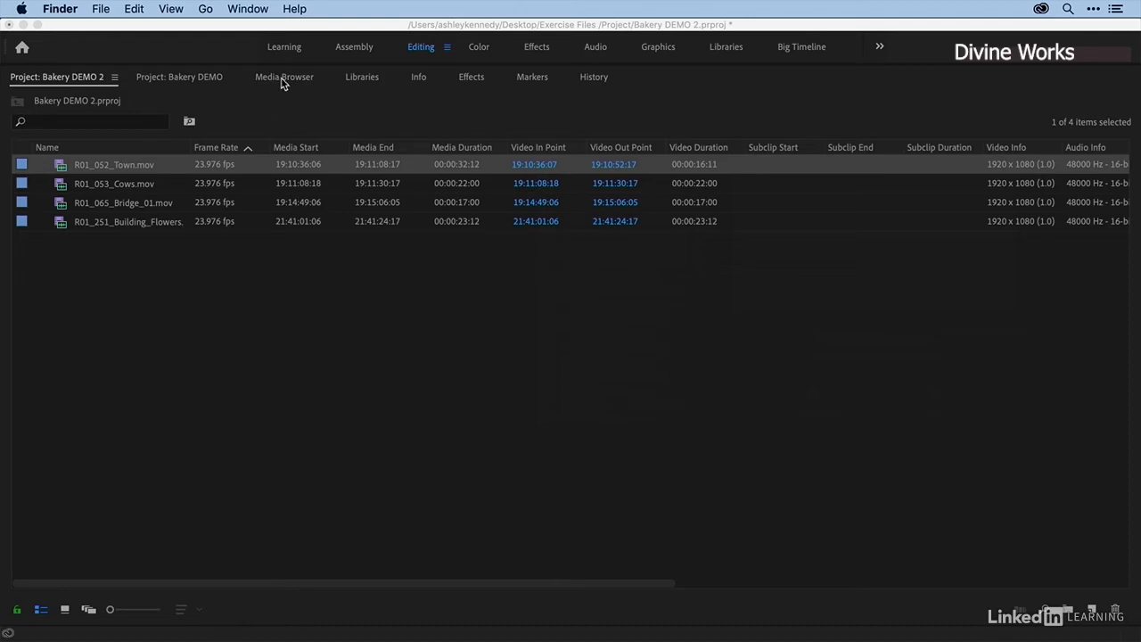
# - Return to the Media Browser in Premiere Pro and change the project's ingest action to Create Proxies
pyautogui.click(284, 80)
pyautogui.click(283, 81)
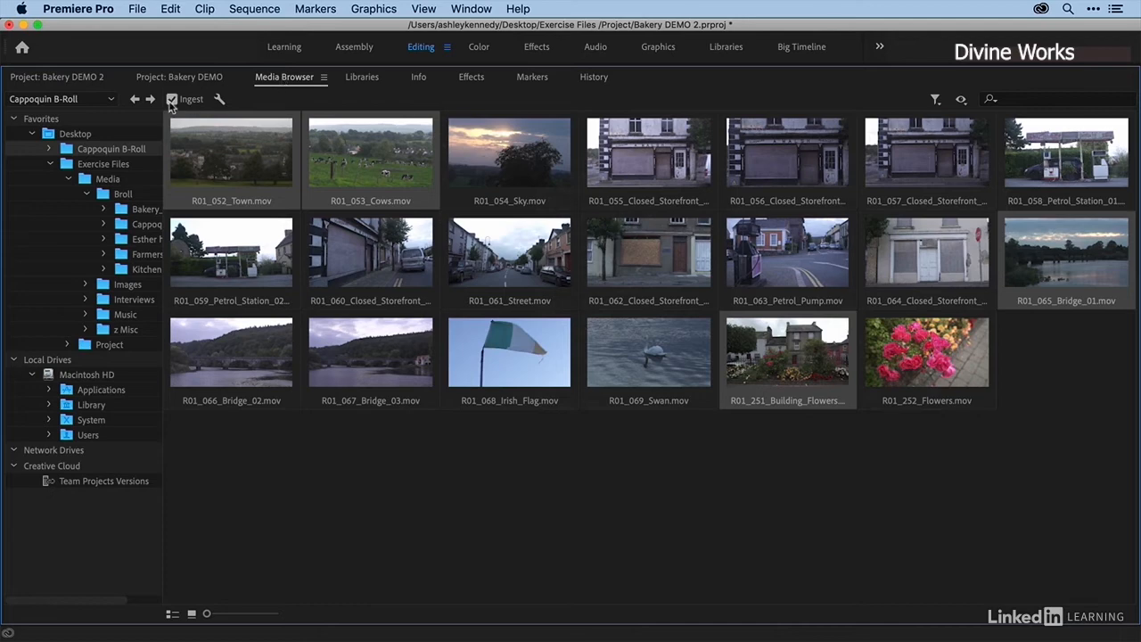
pyautogui.click(219, 101)
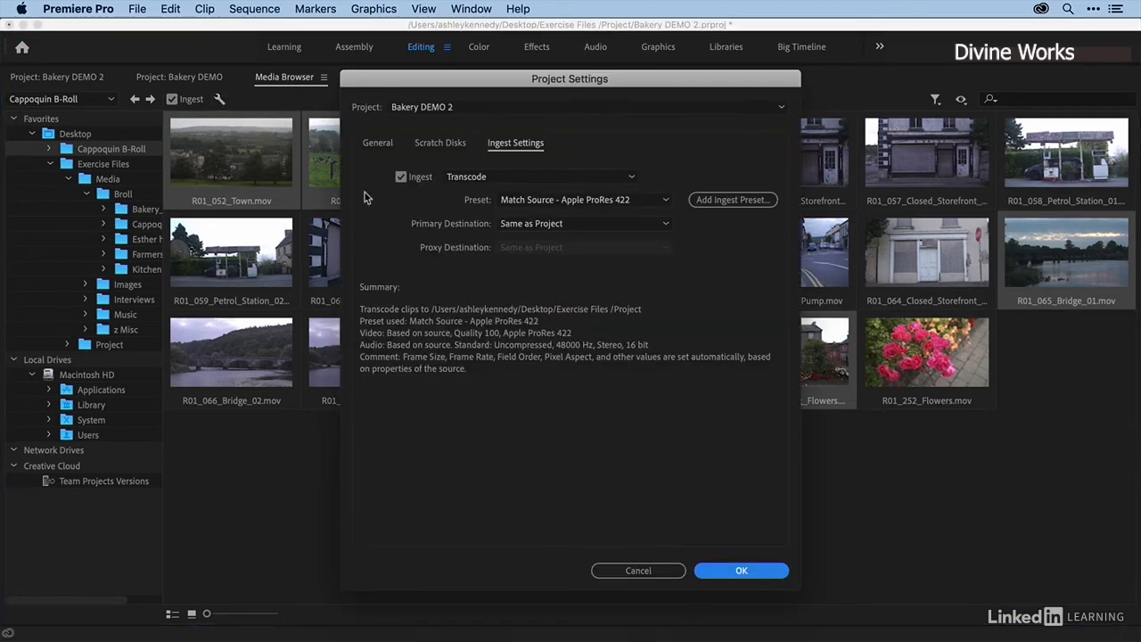
pyautogui.click(553, 178)
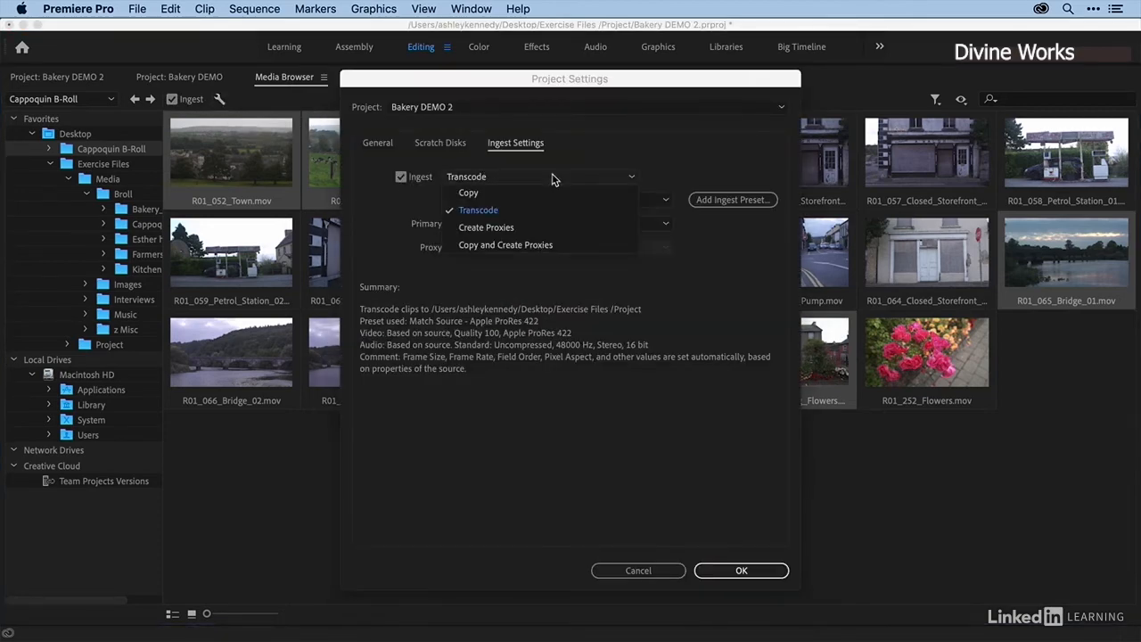
pyautogui.click(556, 227)
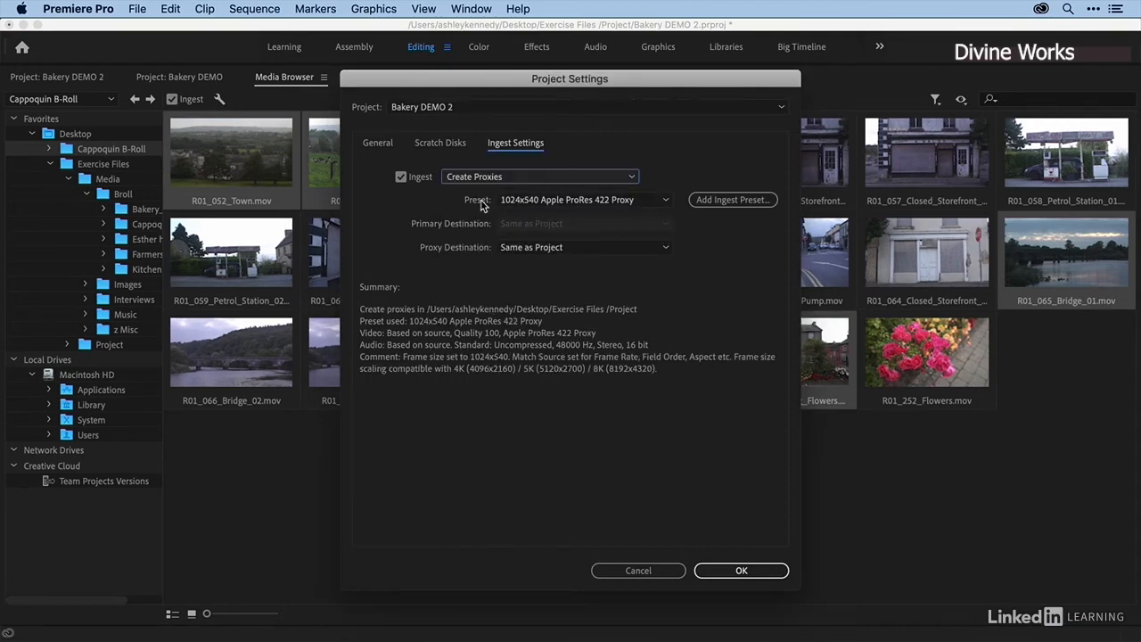
# - Use the 1024x540 Apple ProRes 422 Proxy preset with Same as Project as the proxy destination, and apply the ingest settings
pyautogui.click(572, 202)
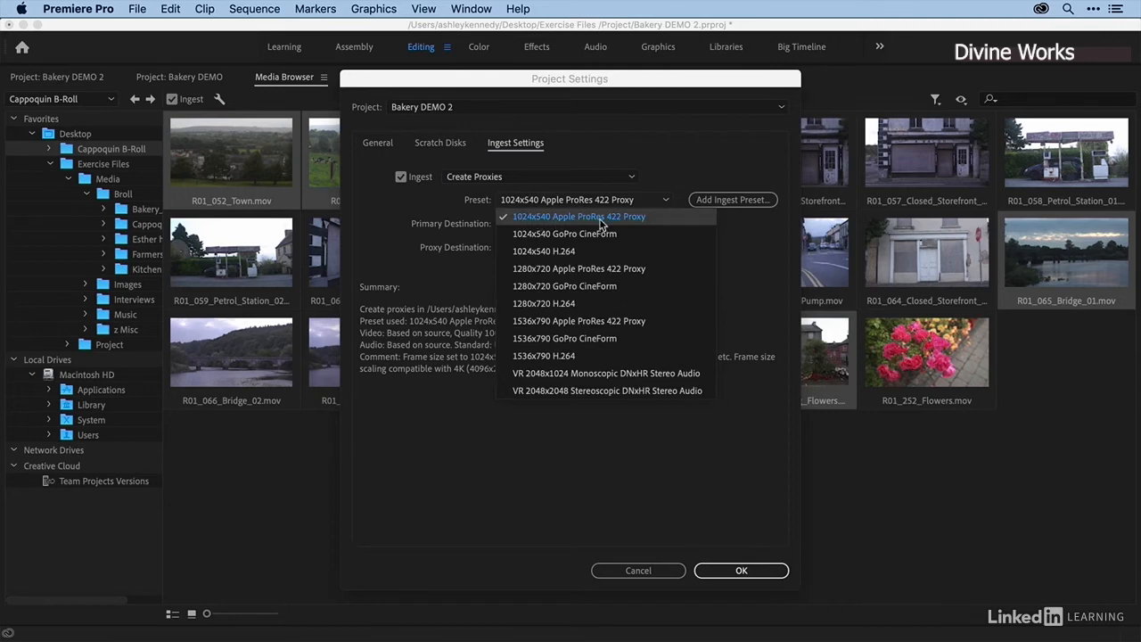
pyautogui.click(635, 217)
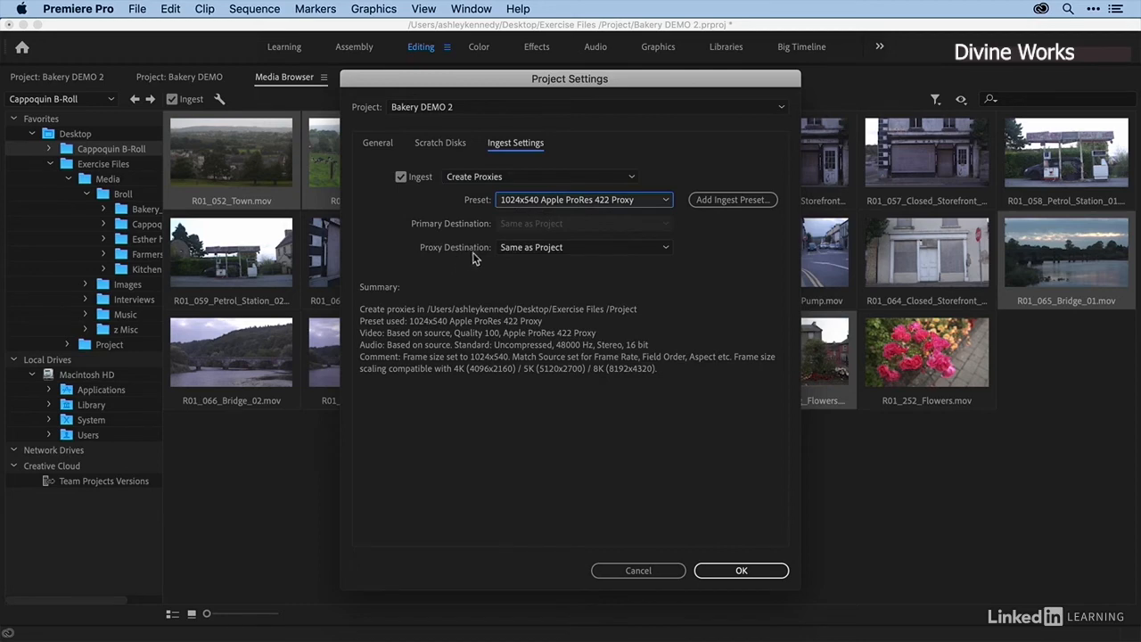
pyautogui.click(597, 251)
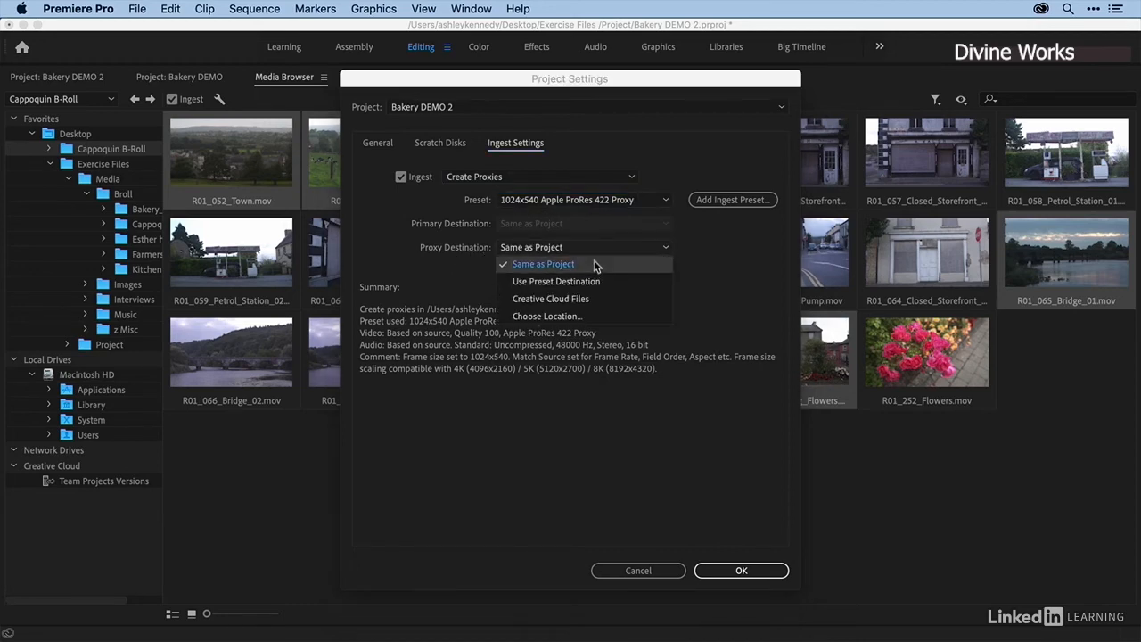
pyautogui.click(709, 270)
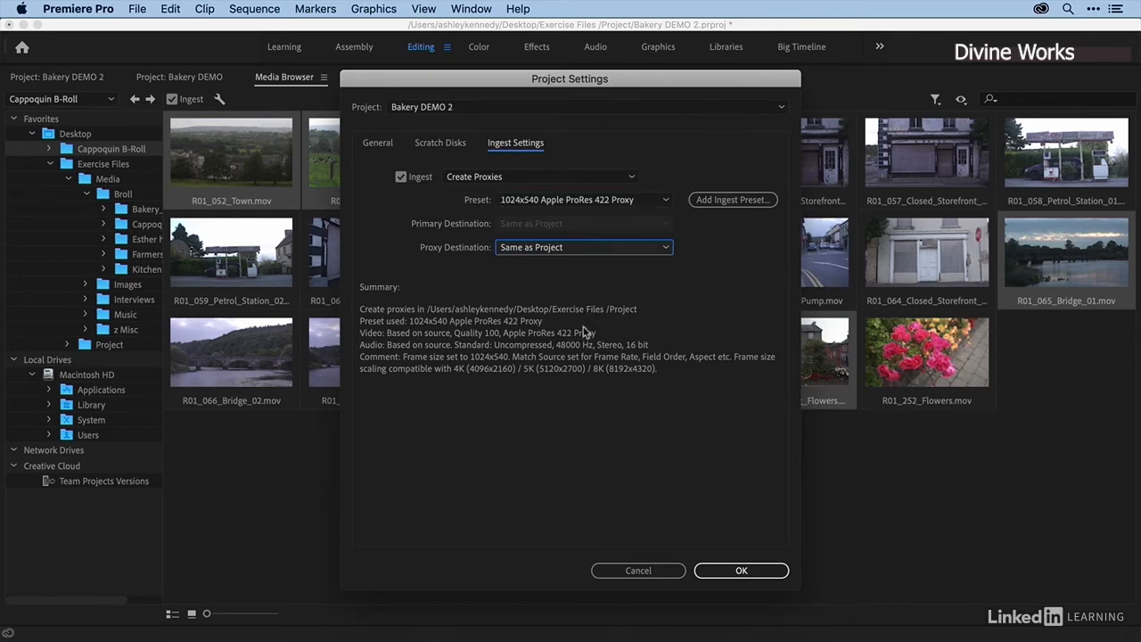
pyautogui.click(739, 570)
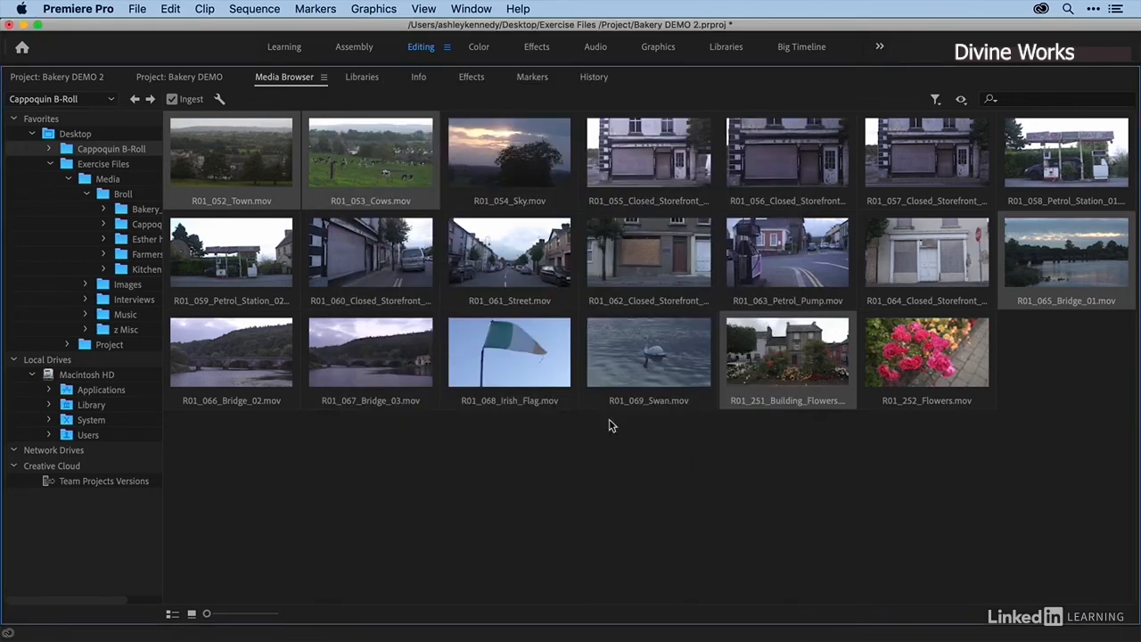
# - Add the Proxy File Path and Proxy properties to the Bakery DEMO 2 project's metadata display
pyautogui.click(54, 78)
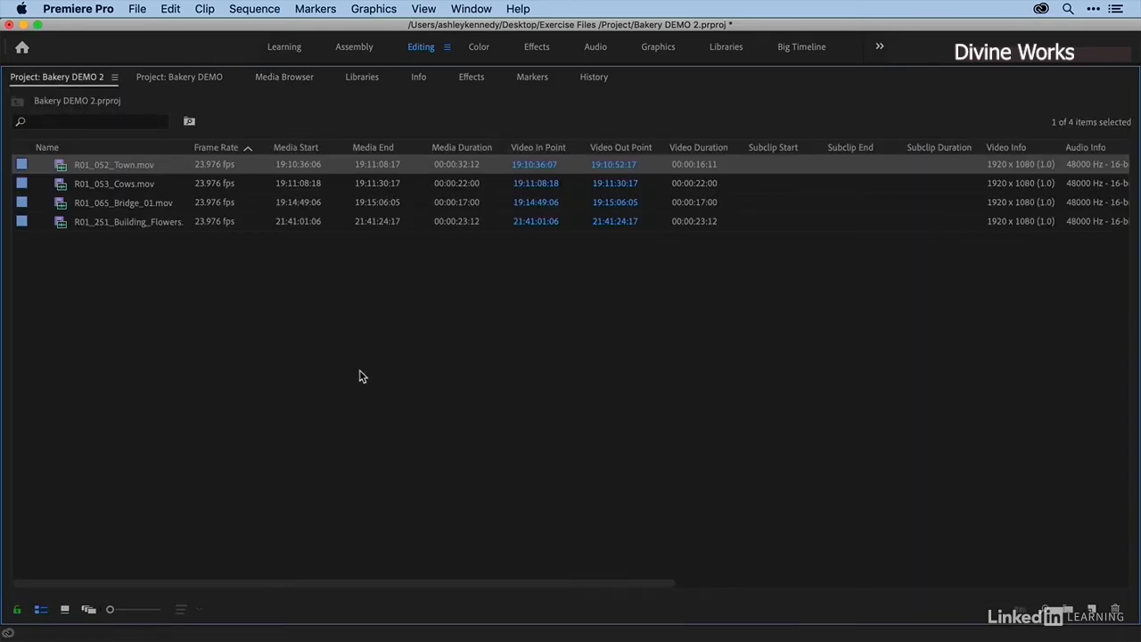
pyautogui.rightClick(149, 150)
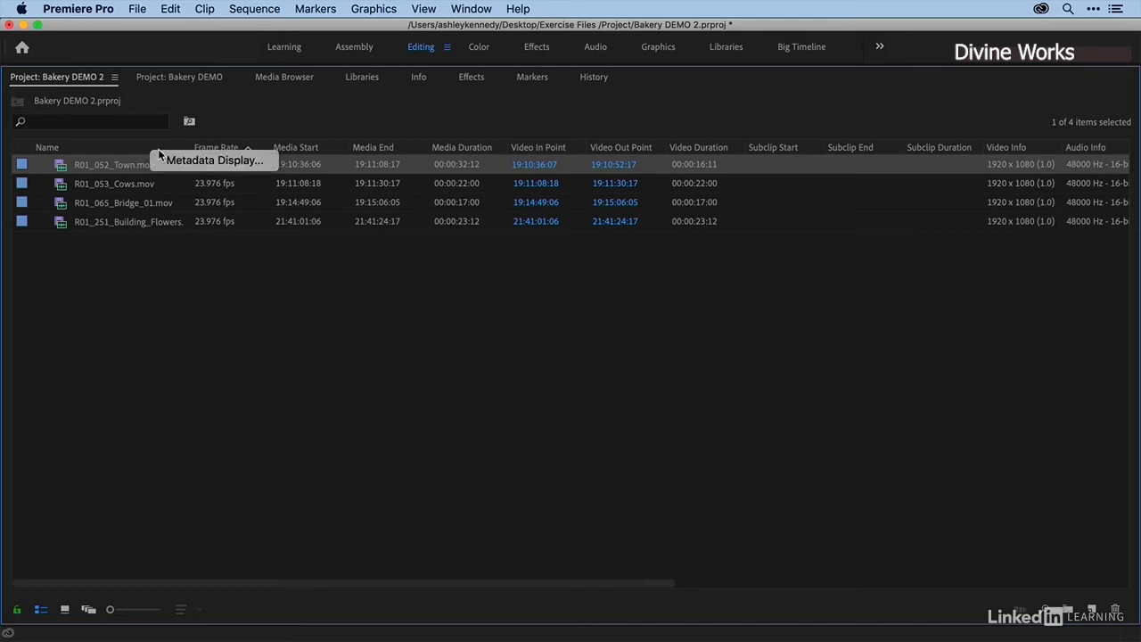
pyautogui.click(178, 162)
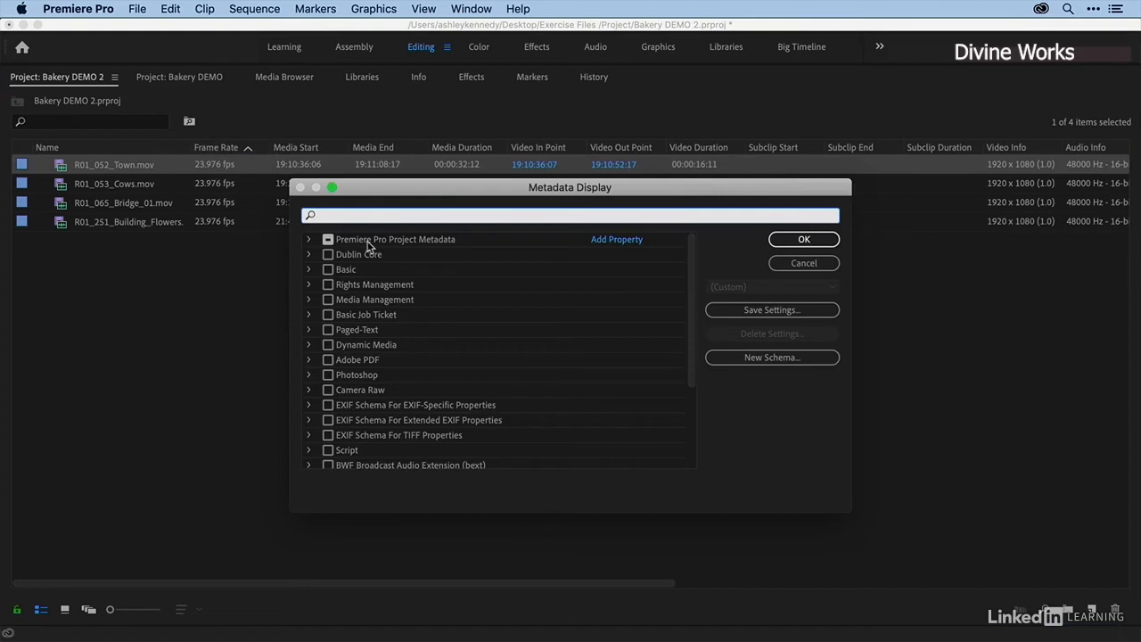
pyautogui.click(309, 241)
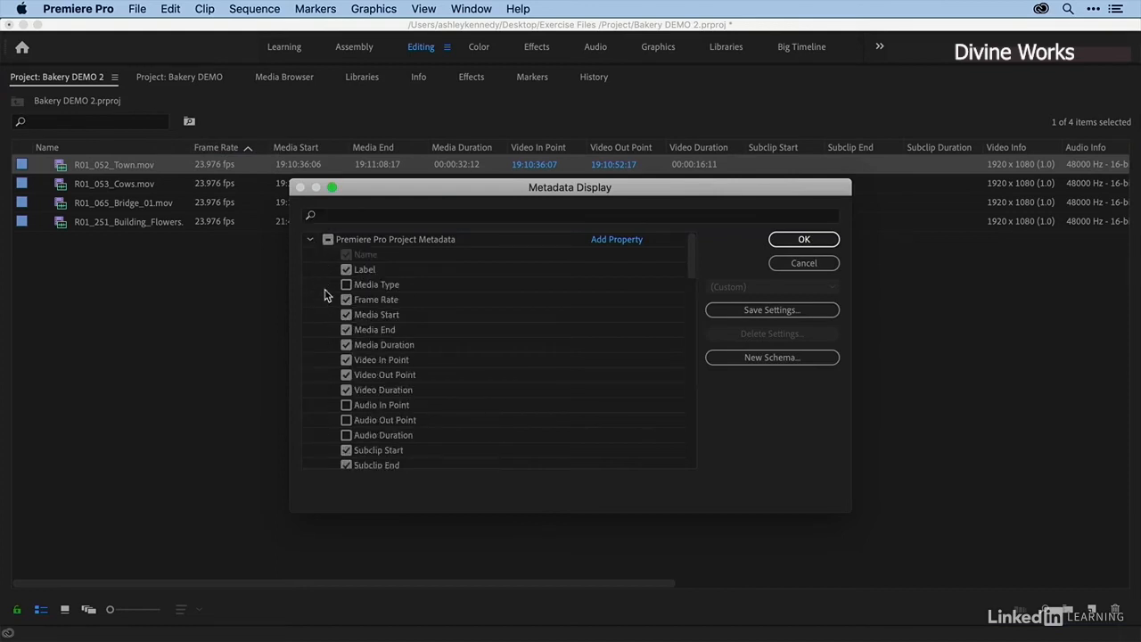
pyautogui.scroll(-3, 323, 314)
pyautogui.scroll(-5, 323, 314)
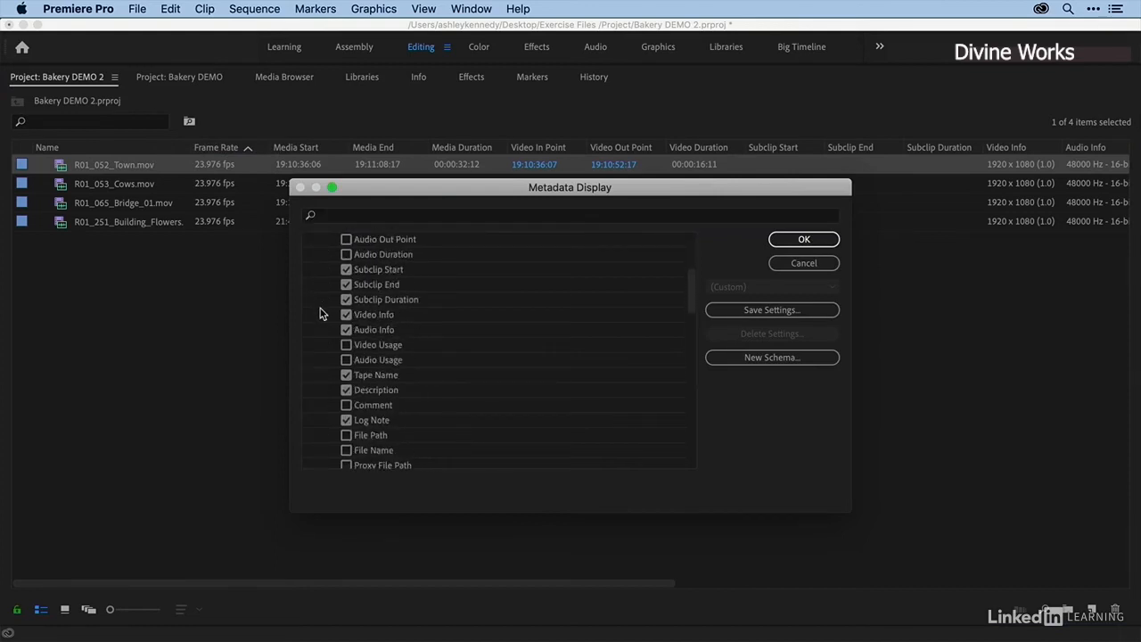
pyautogui.click(347, 405)
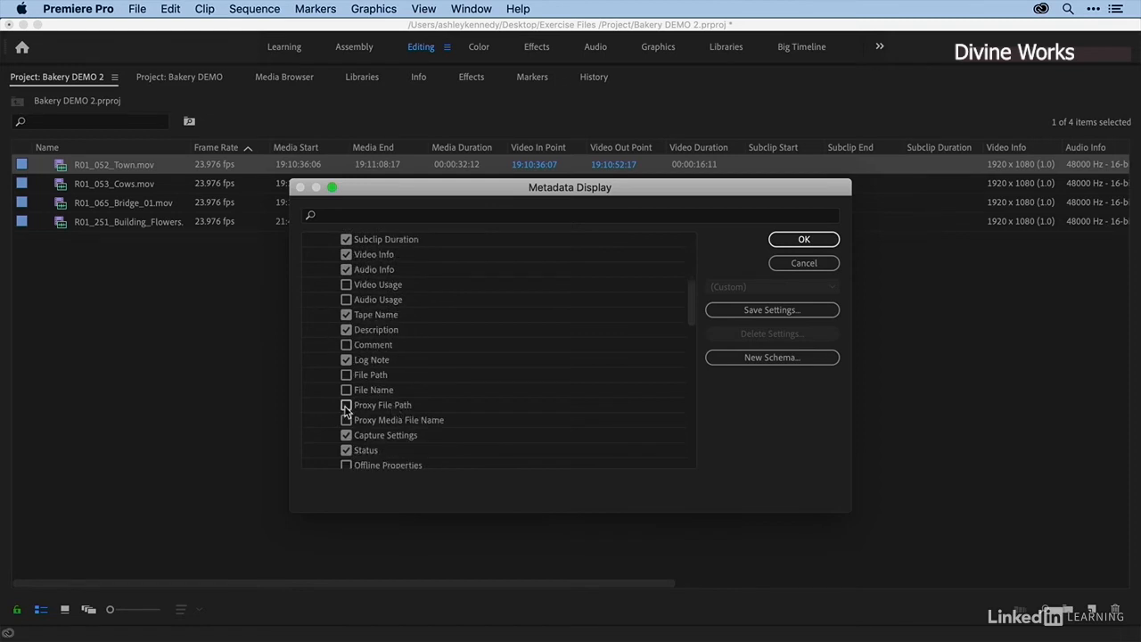
pyautogui.scroll(-9, 323, 402)
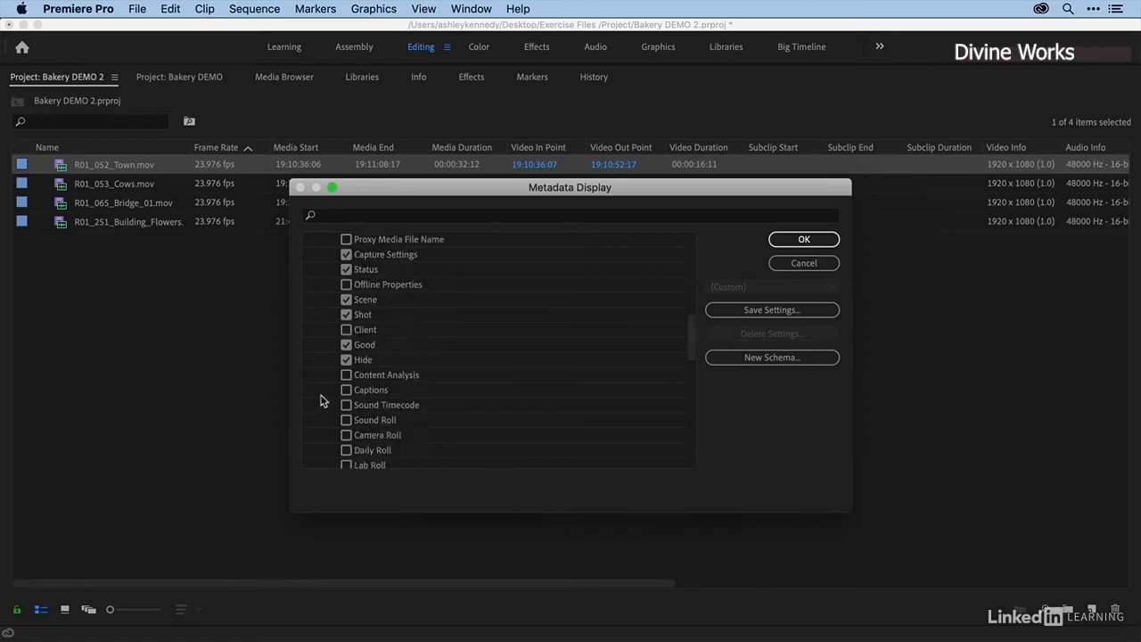
pyautogui.click(347, 436)
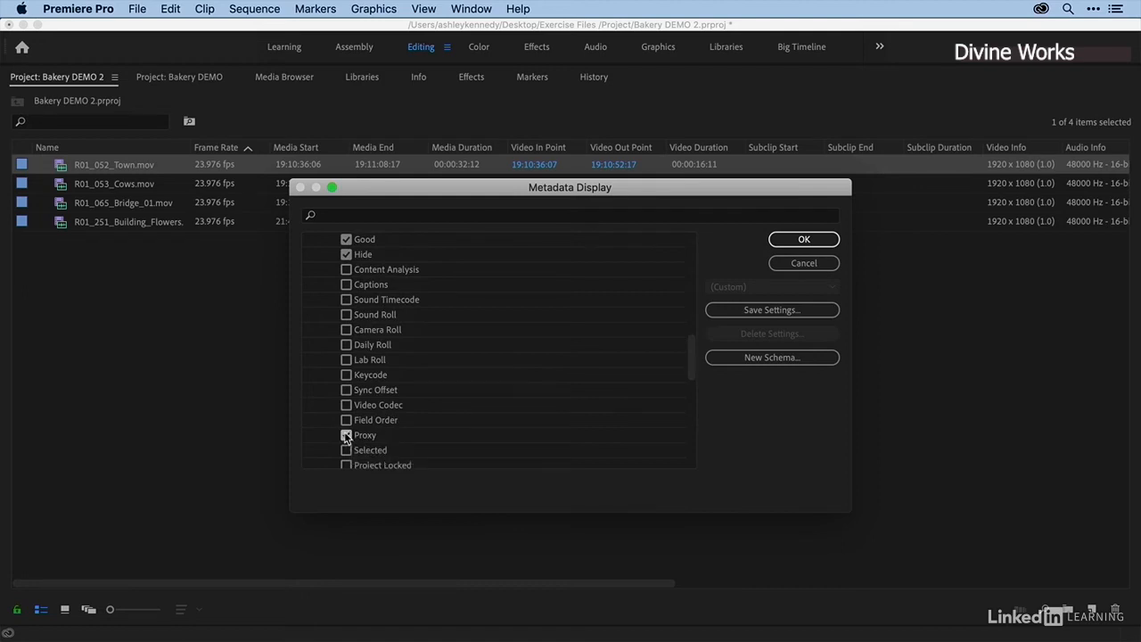
pyautogui.click(789, 245)
# - Move the Proxy and Proxy Media File Path columns directly after Name, and widen the path column to fit its heading
pyautogui.hscroll(5, 778, 258)
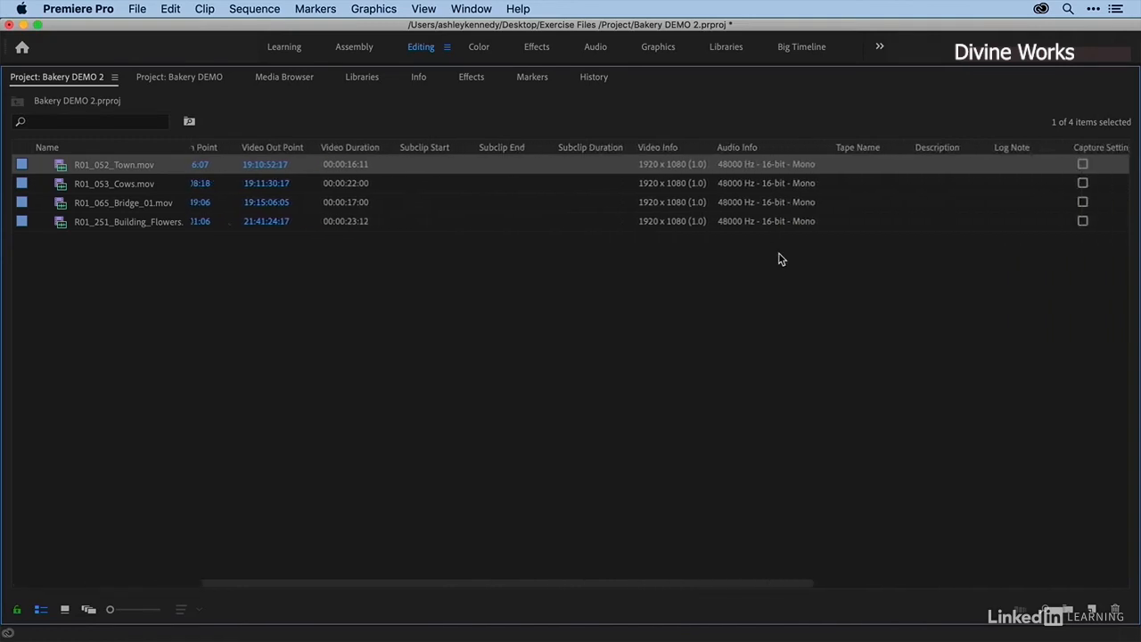
pyautogui.hscroll(8, 780, 258)
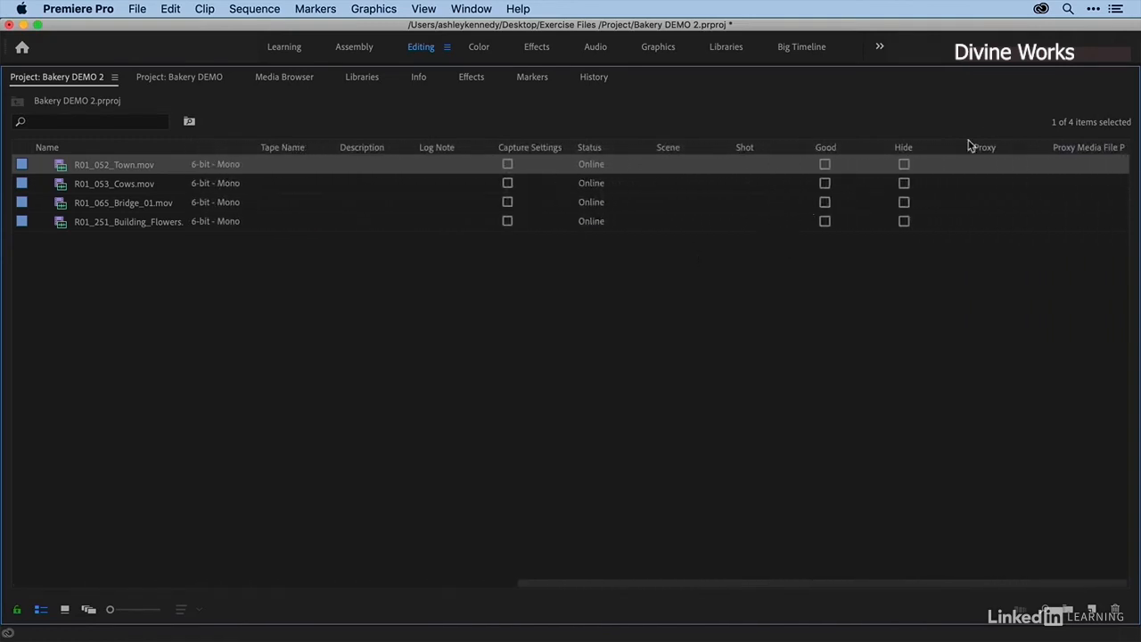
pyautogui.moveTo(981, 147); pyautogui.dragTo(187, 148)
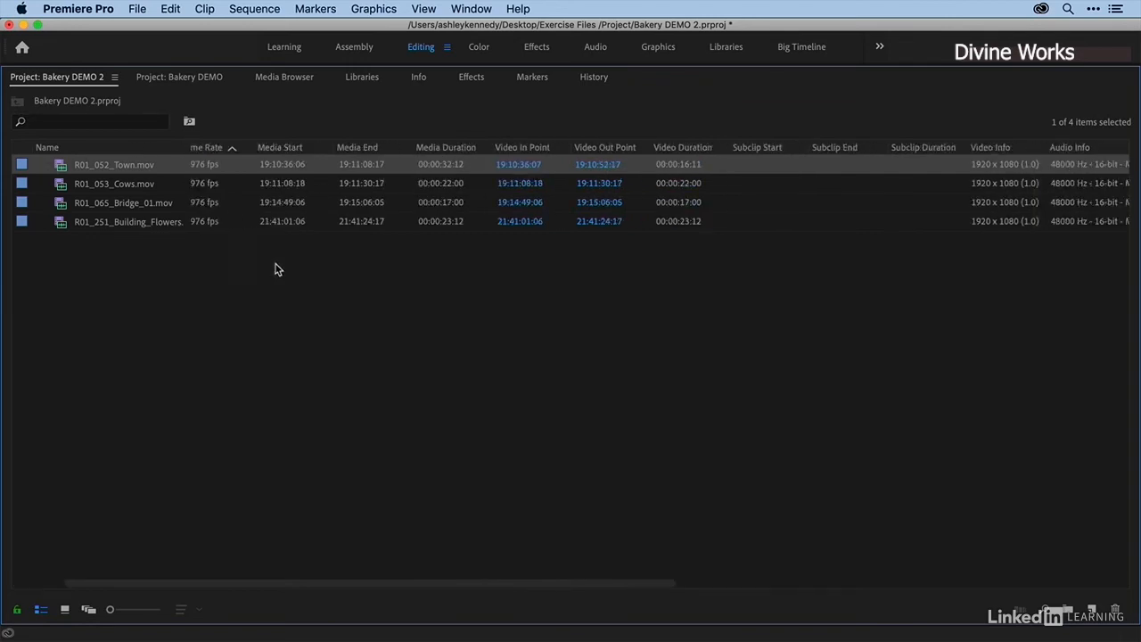
pyautogui.hscroll(8, 410, 271)
pyautogui.moveTo(1075, 147); pyautogui.dragTo(265, 147)
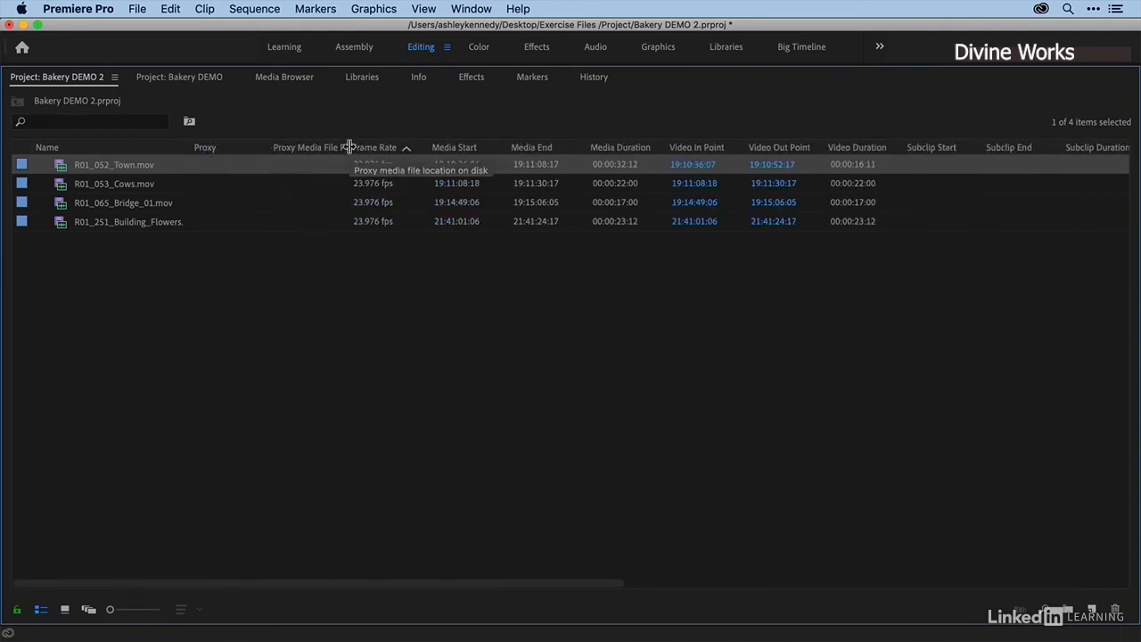
pyautogui.moveTo(348, 147); pyautogui.dragTo(381, 148)
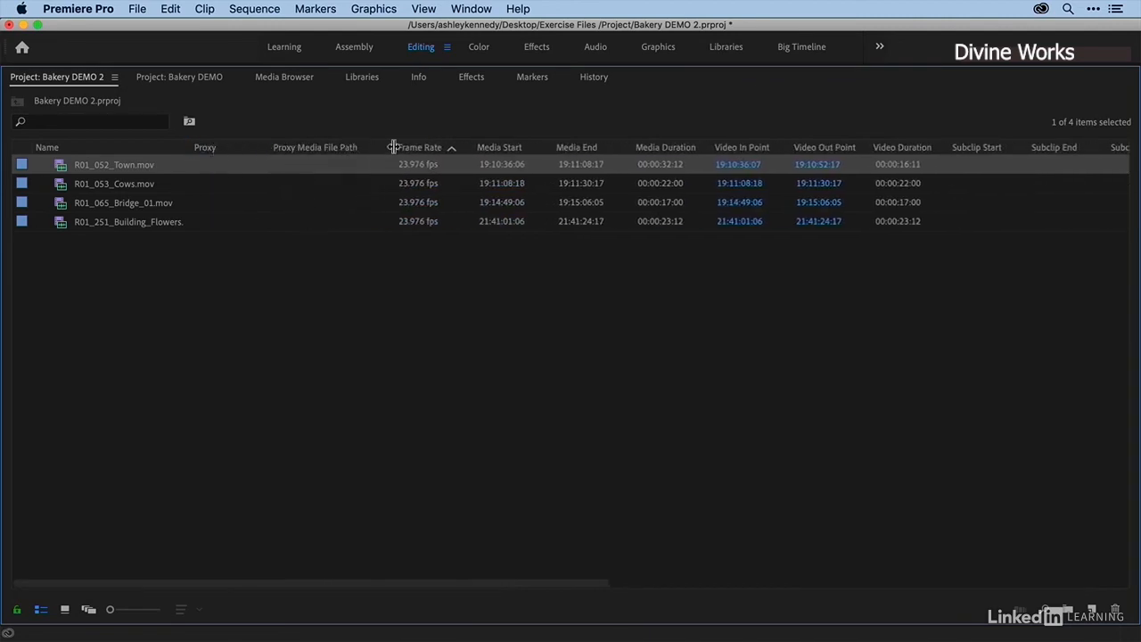
# - Import R01_069_Swan.mov and R01_252_Flowers.mov from the Cappoquin B-Roll folder in the Media Browser, with ingest enabled
pyautogui.click(294, 80)
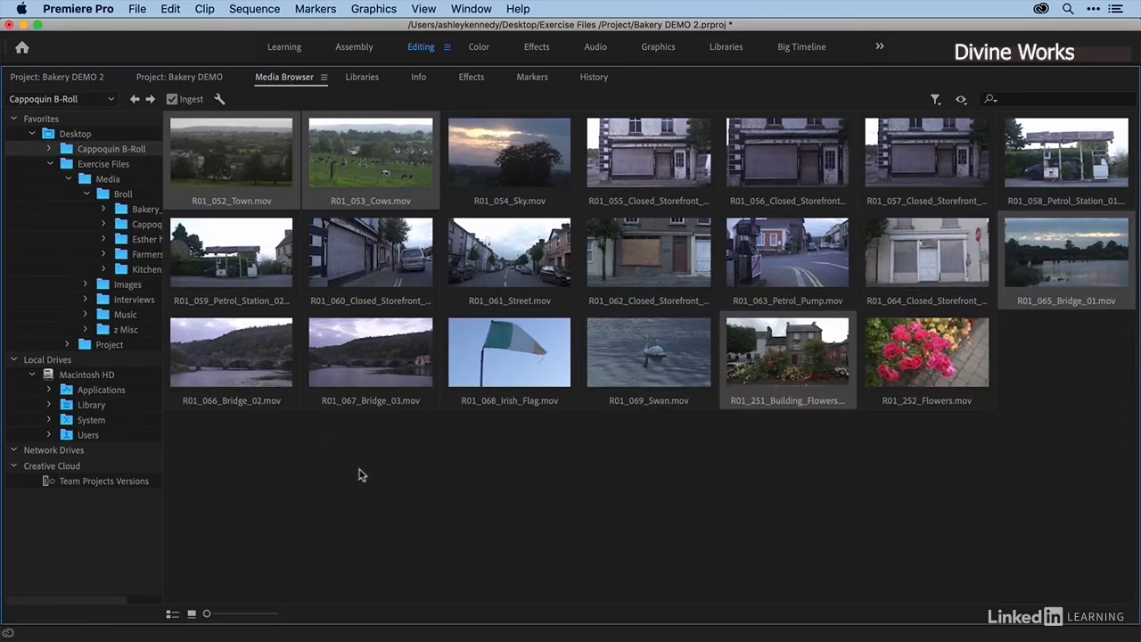
pyautogui.click(624, 352)
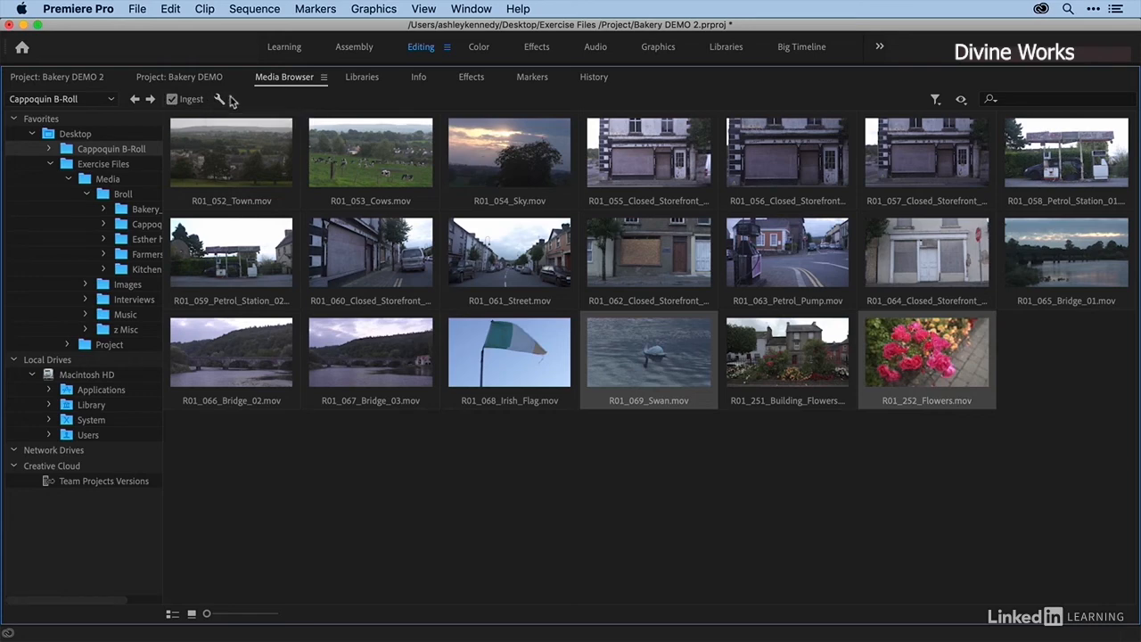
pyautogui.rightClick(627, 348)
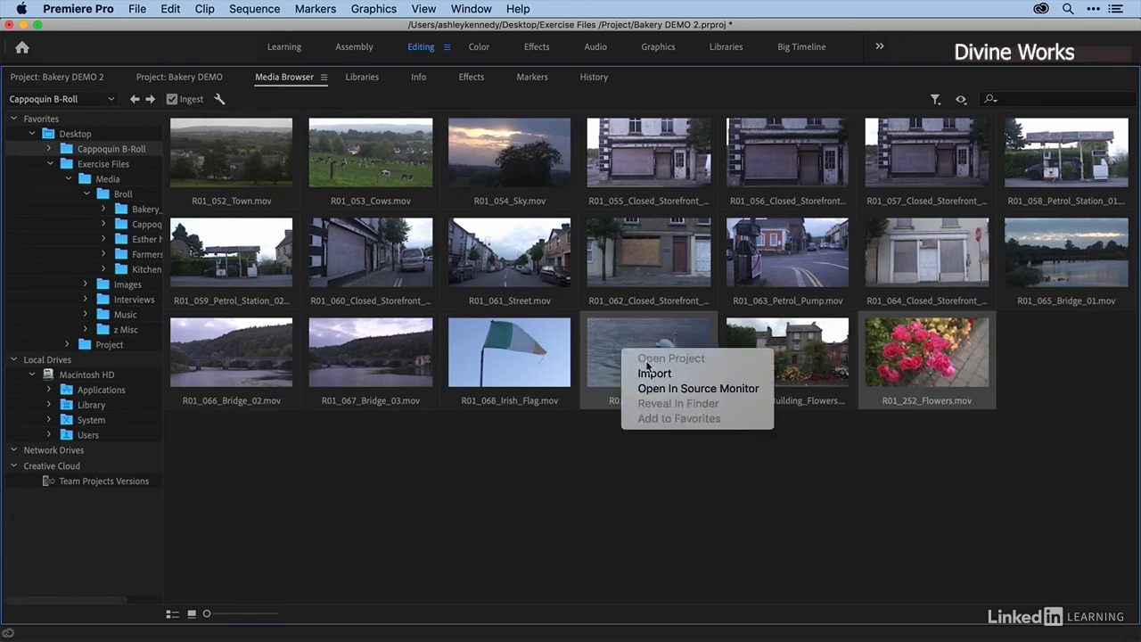
pyautogui.click(646, 371)
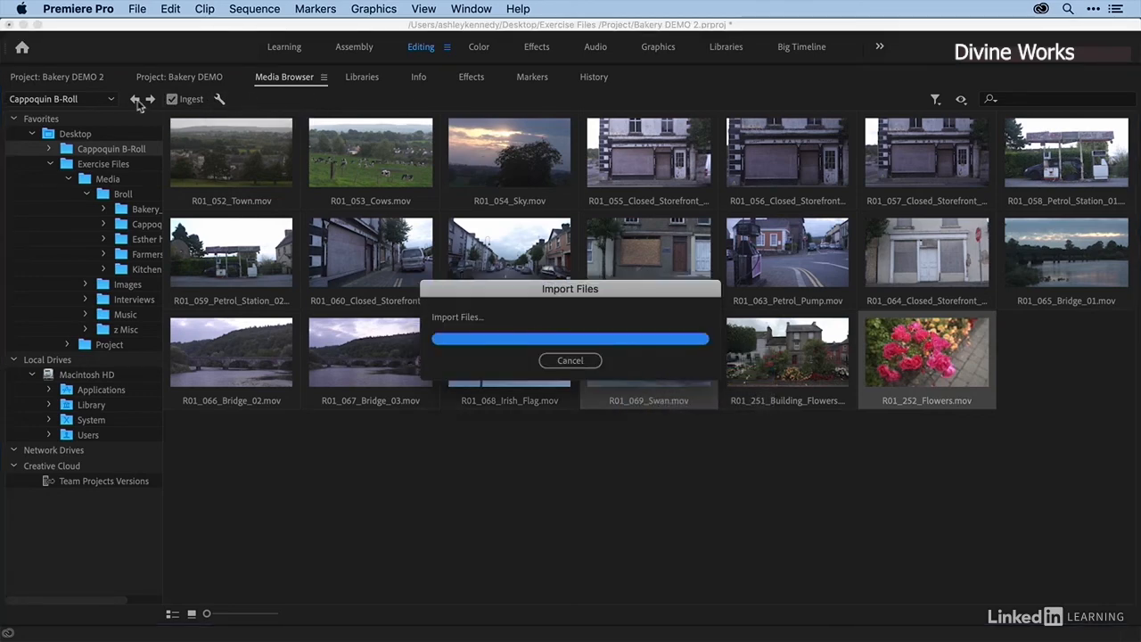
# - Return to the Bakery DEMO 2 project and widen the Proxy Media File Path column to show more of the imported clips' paths
pyautogui.click(56, 82)
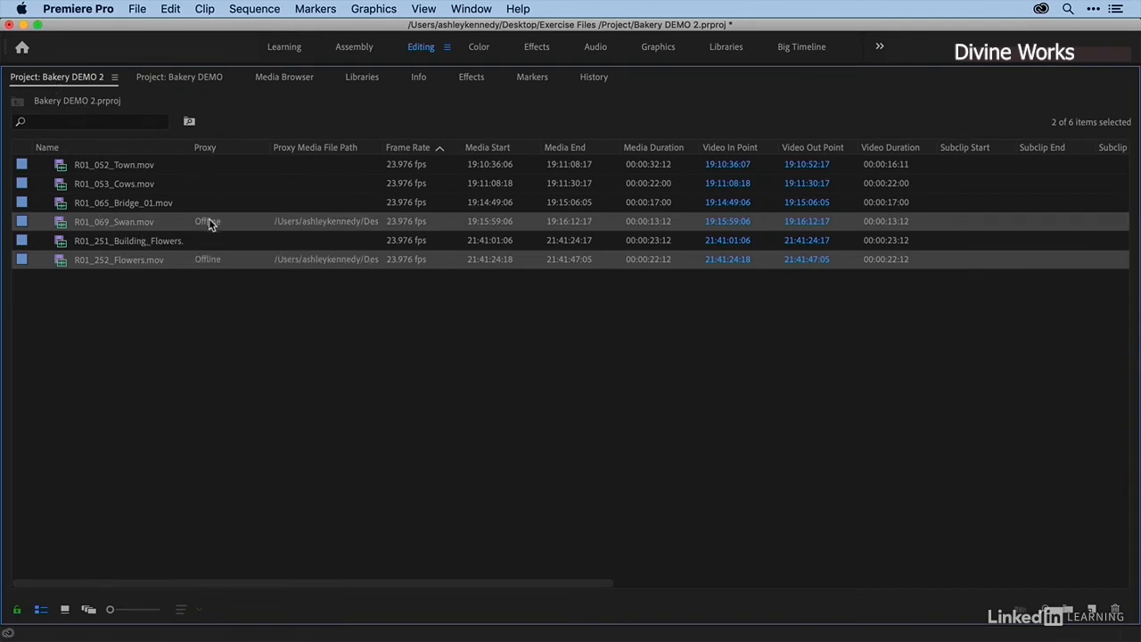
pyautogui.moveTo(379, 147); pyautogui.dragTo(571, 155)
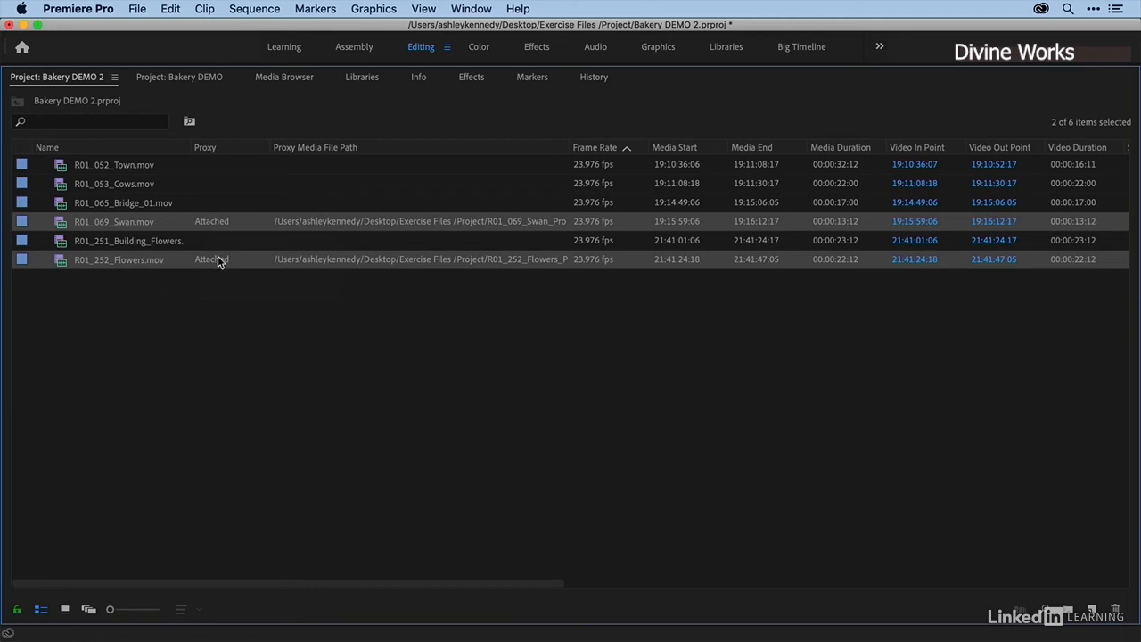
pyautogui.click(201, 300)
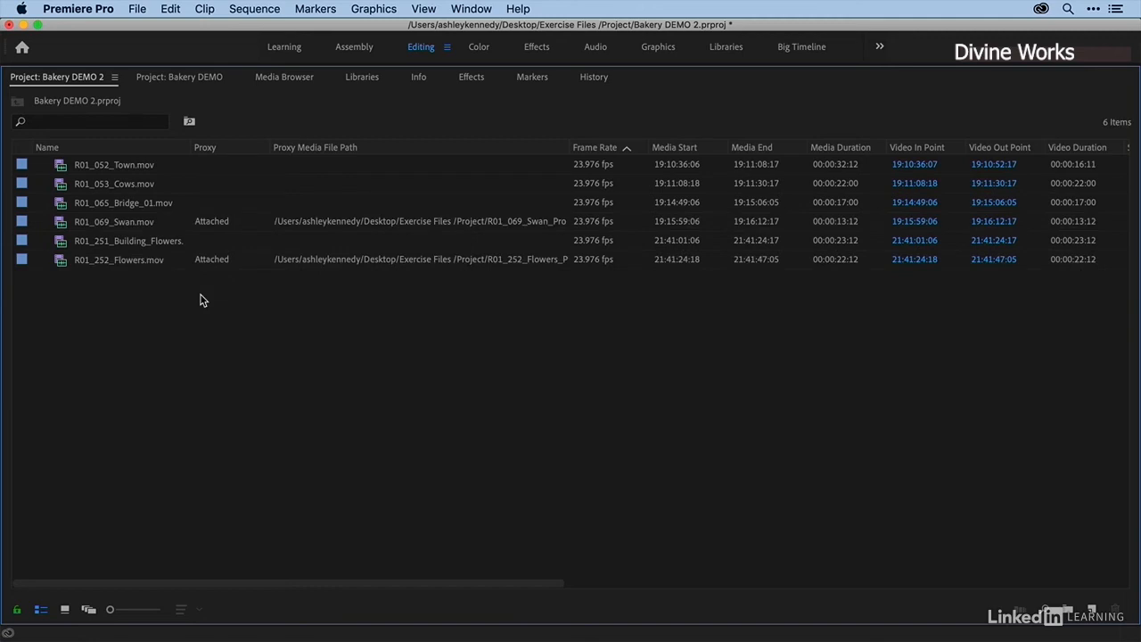
# - Restore the full workspace layout and create a sequence from the R01_069_Swan.mov and R01_252_Flowers.mov clips
pyautogui.press('`')
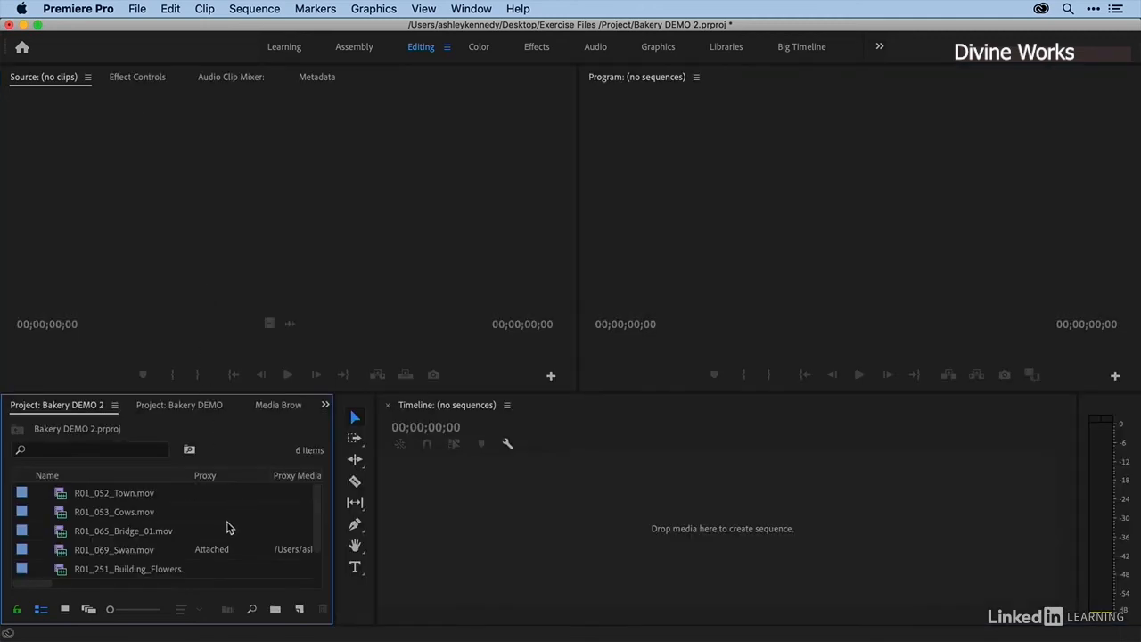
pyautogui.scroll(-1, 228, 527)
pyautogui.click(58, 531)
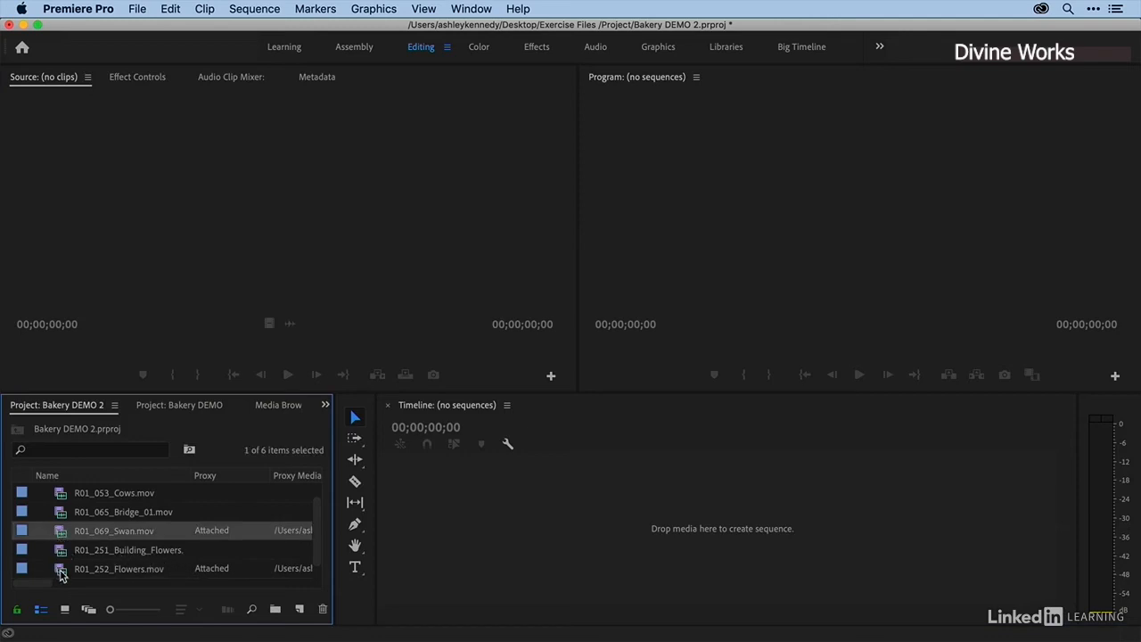
pyautogui.keyDown('super'); pyautogui.click(61, 571); pyautogui.keyUp('super')
pyautogui.moveTo(64, 537); pyautogui.dragTo(561, 522)
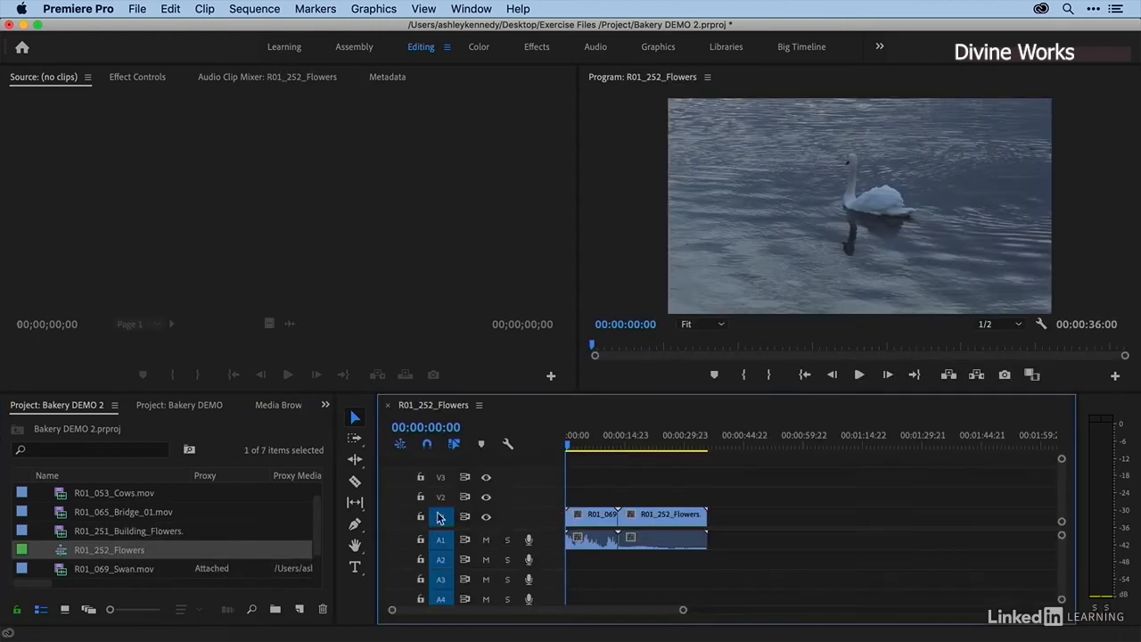
# - Rename the new sequence as Proxy Test
pyautogui.click(108, 550)
pyautogui.write('Proxy Test')
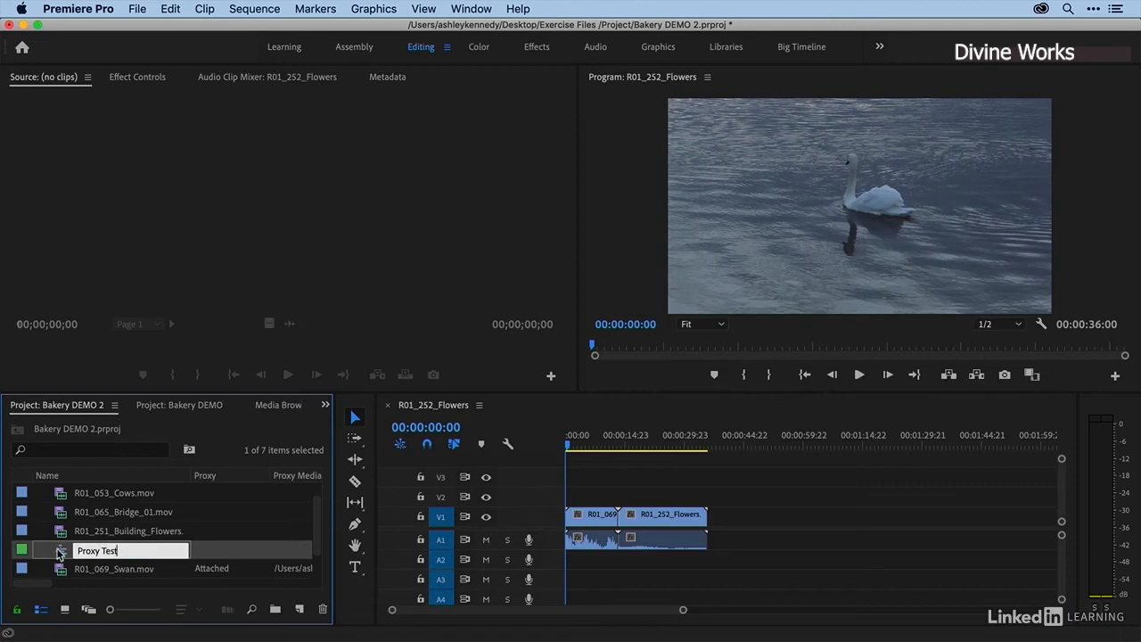
pyautogui.press('Return')
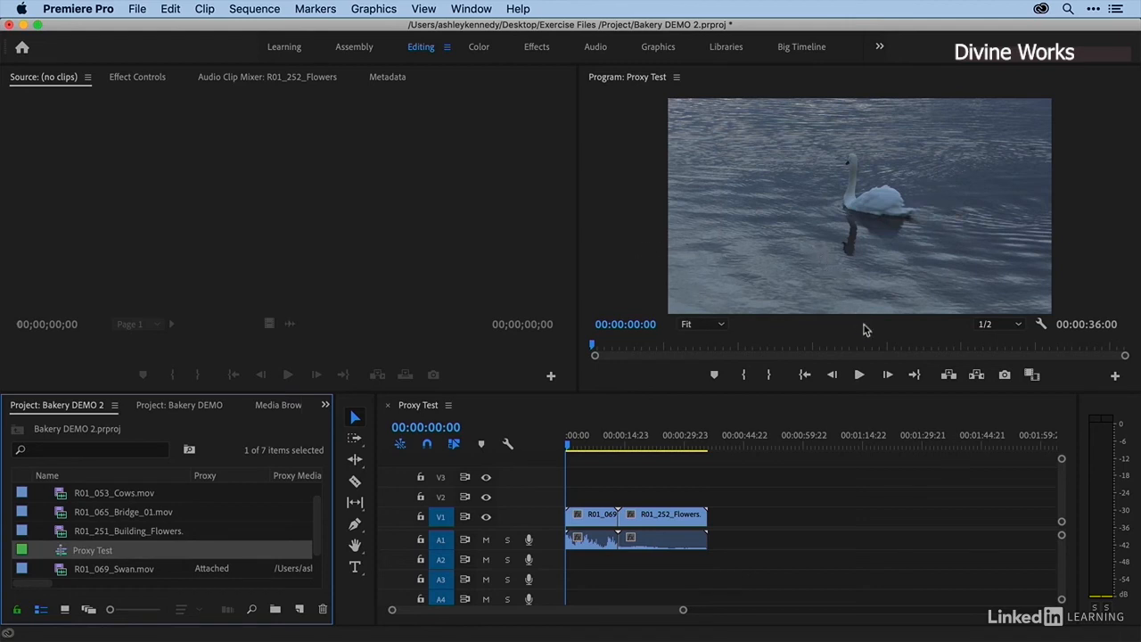
# - Add the Toggle Proxies control after the last control in the Program Monitor's transport controls and confirm the layout
pyautogui.click(1115, 376)
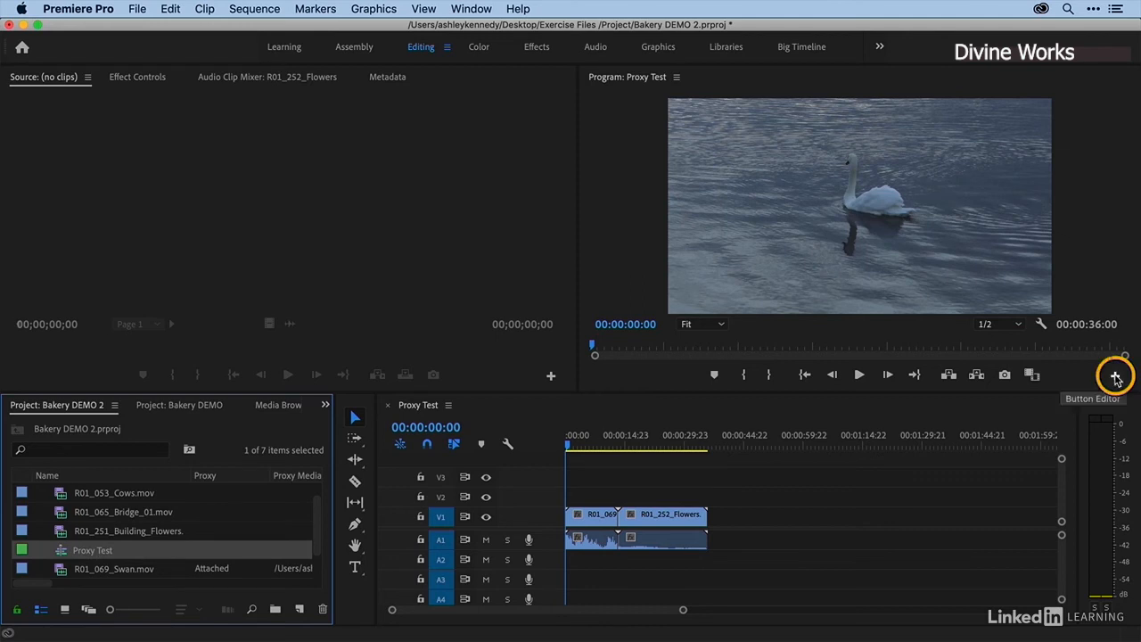
pyautogui.click(994, 256)
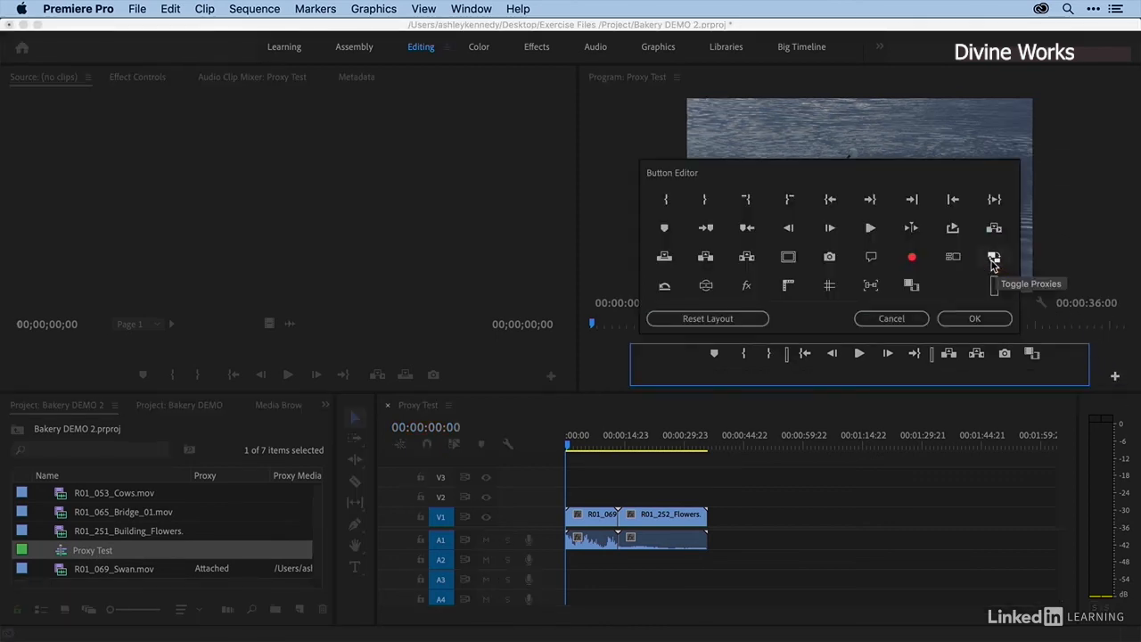
pyautogui.moveTo(994, 258); pyautogui.dragTo(1058, 352)
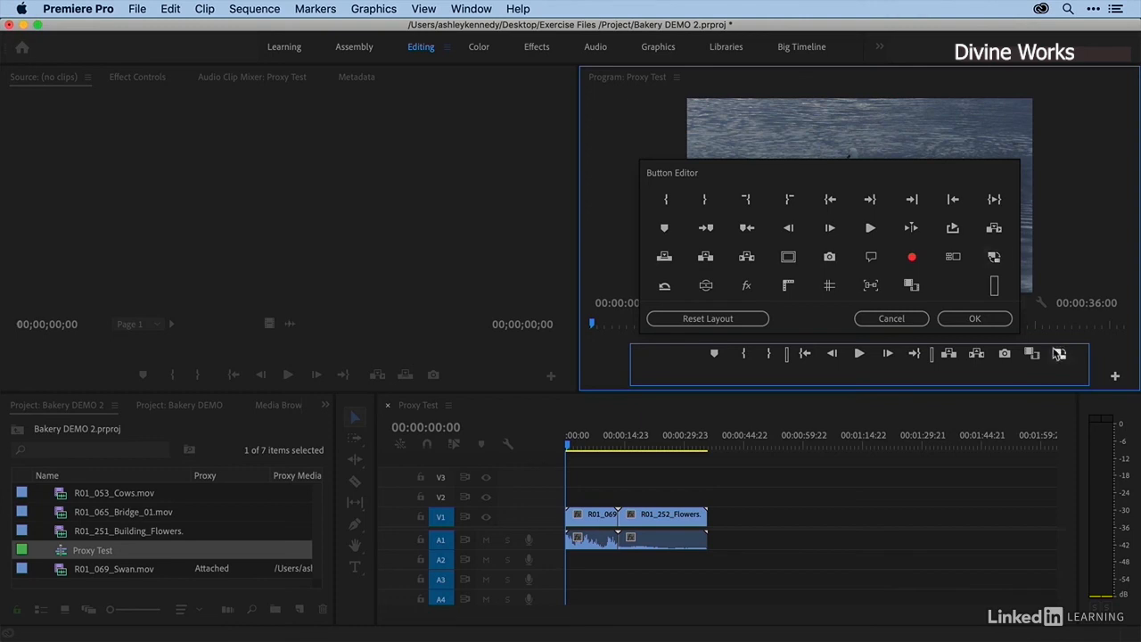
pyautogui.click(975, 318)
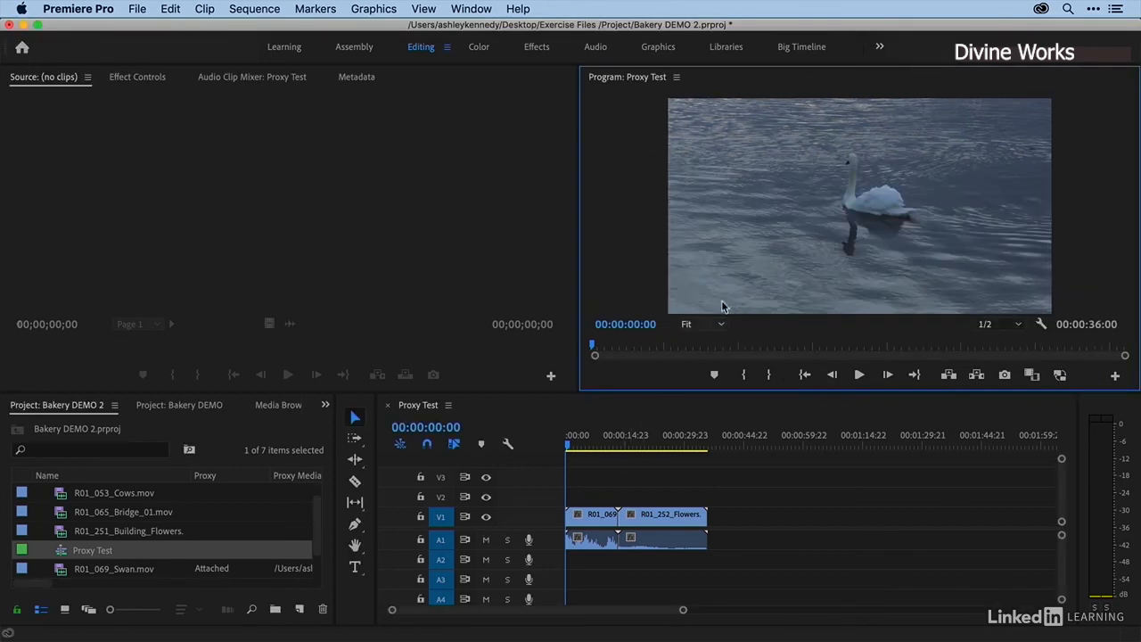
# - Compare the proxy and full-resolution images of the swan clip by toggling proxies on and off, ending with proxies off
pyautogui.click(1061, 376)
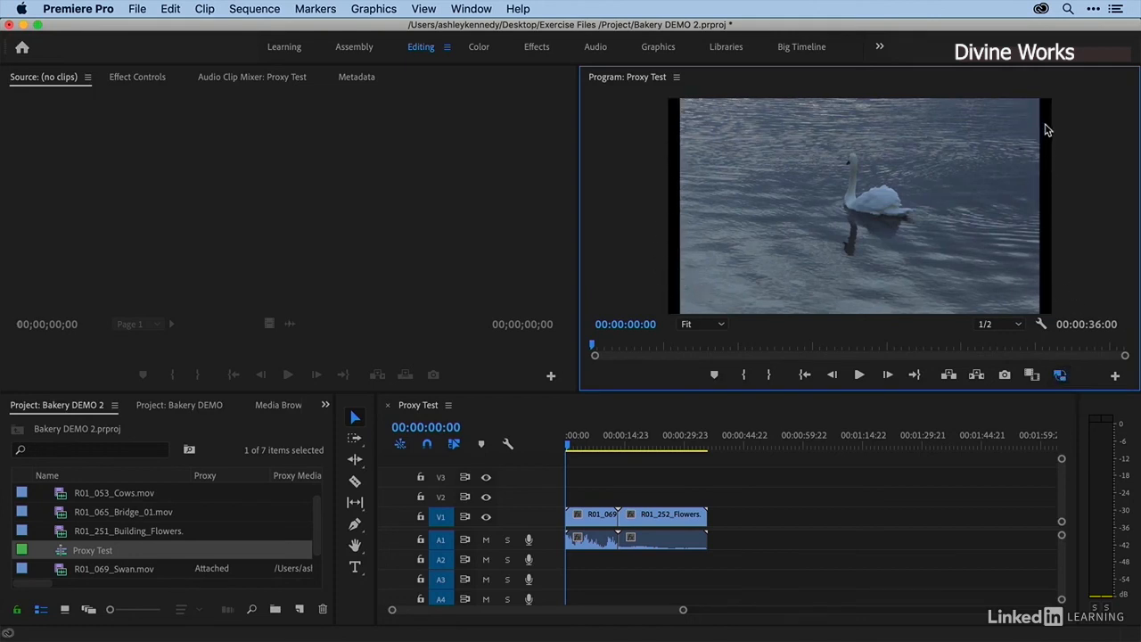
pyautogui.press('Right')
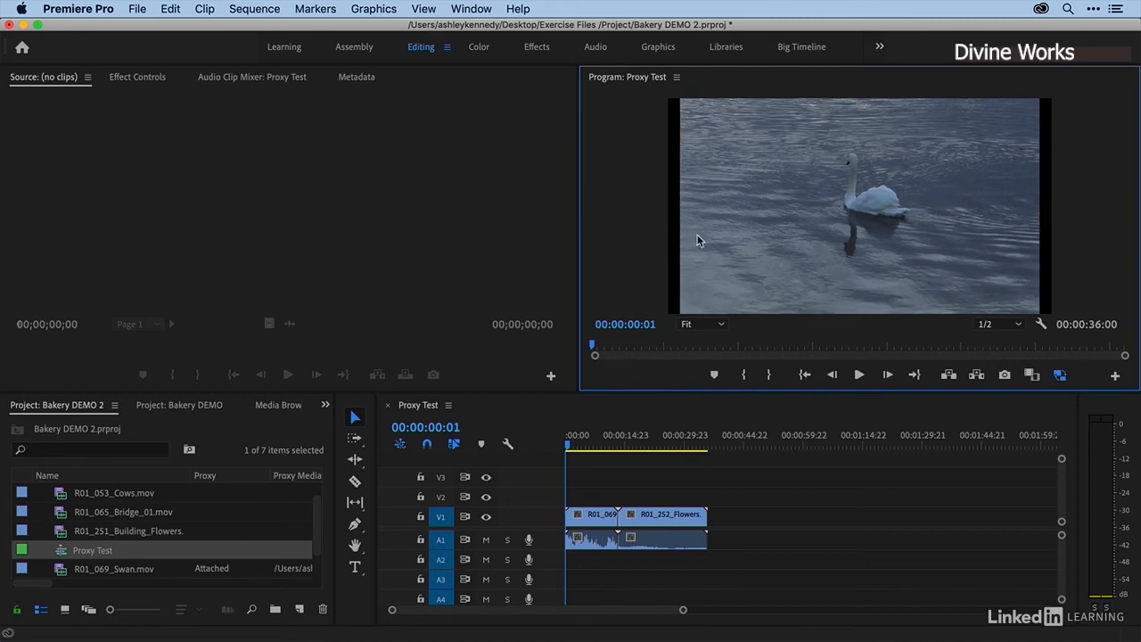
pyautogui.click(1061, 375)
pyautogui.click(1061, 375)
pyautogui.click(1060, 375)
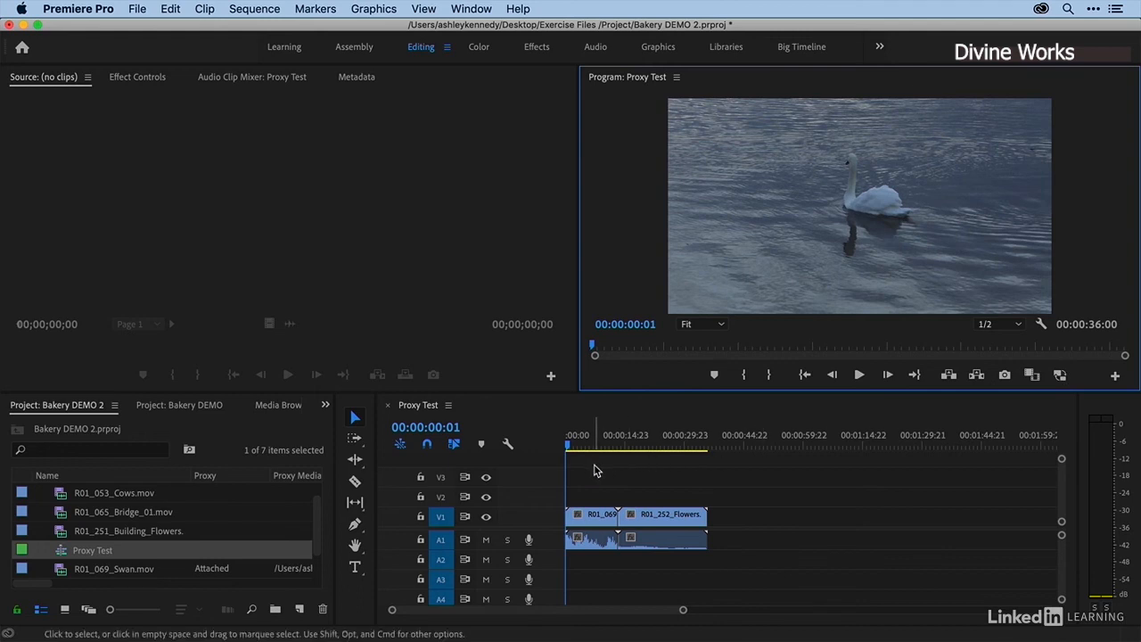
# - Delete all clips and the Proxy Test sequence from the Bakery DEMO 2 project
pyautogui.scroll(1, 76, 520)
pyautogui.scroll(-1, 76, 522)
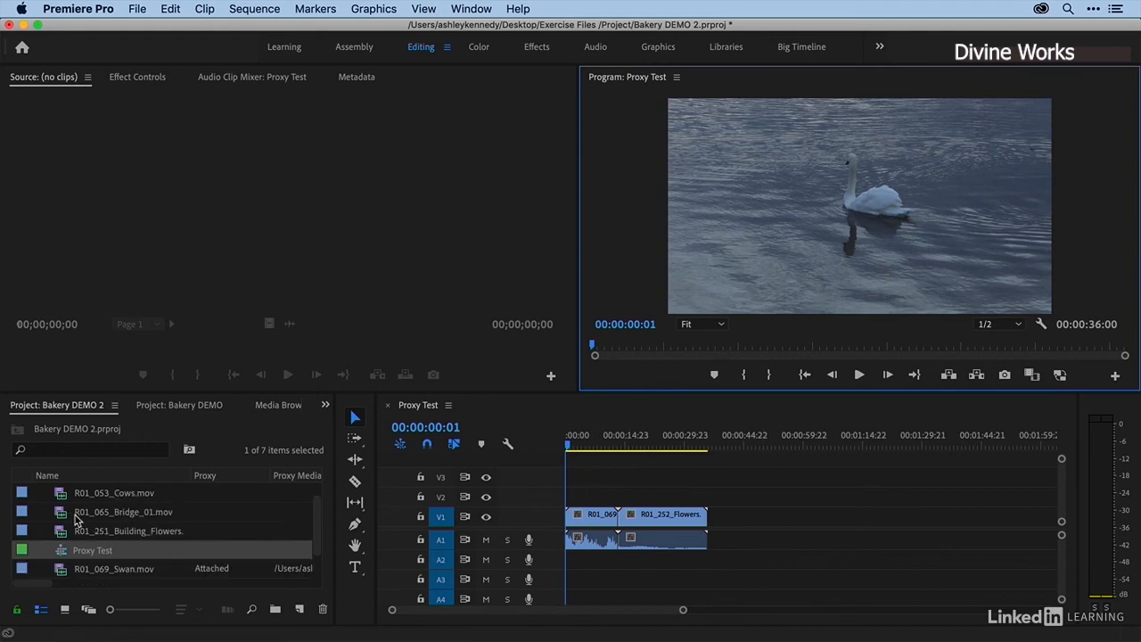
pyautogui.scroll(-1, 76, 520)
pyautogui.scroll(2, 85, 539)
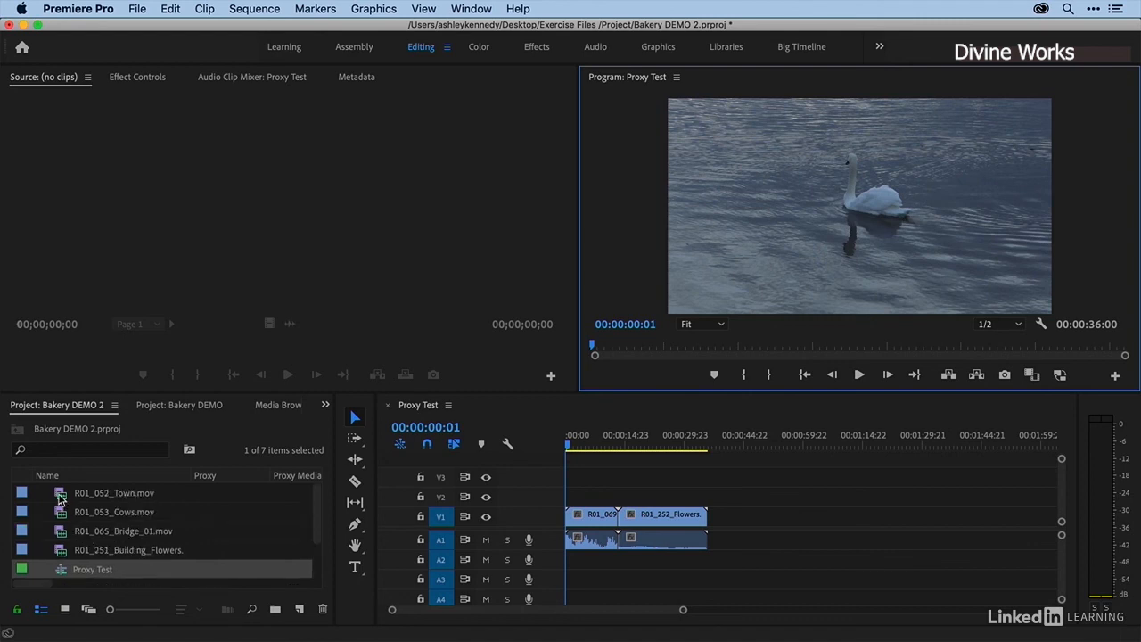
pyautogui.click(60, 499)
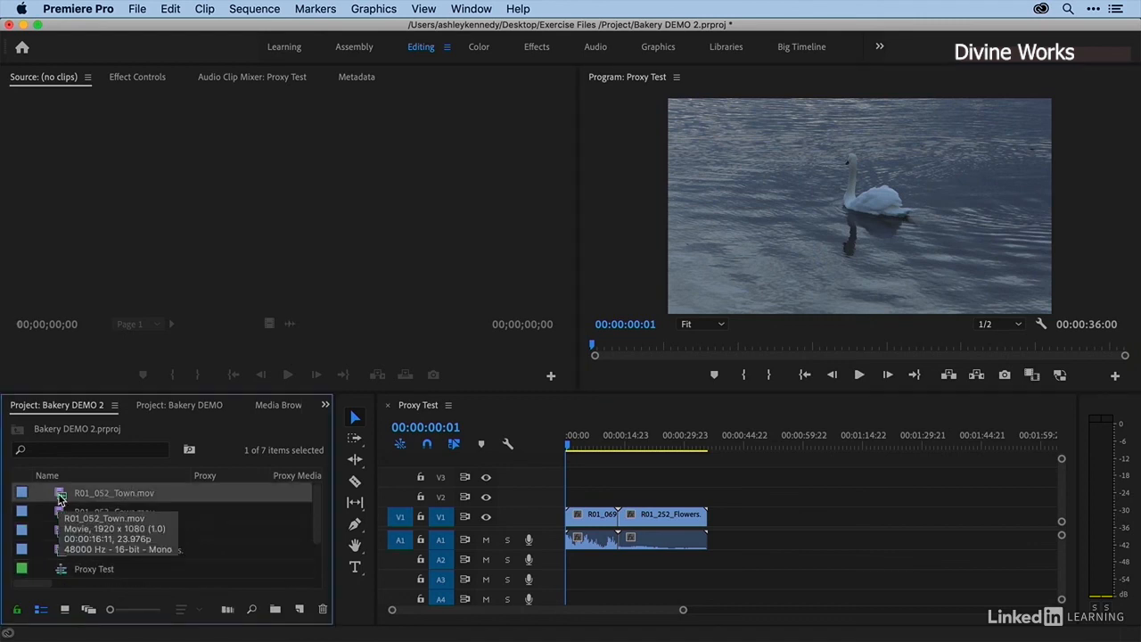
pyautogui.press('super+a')
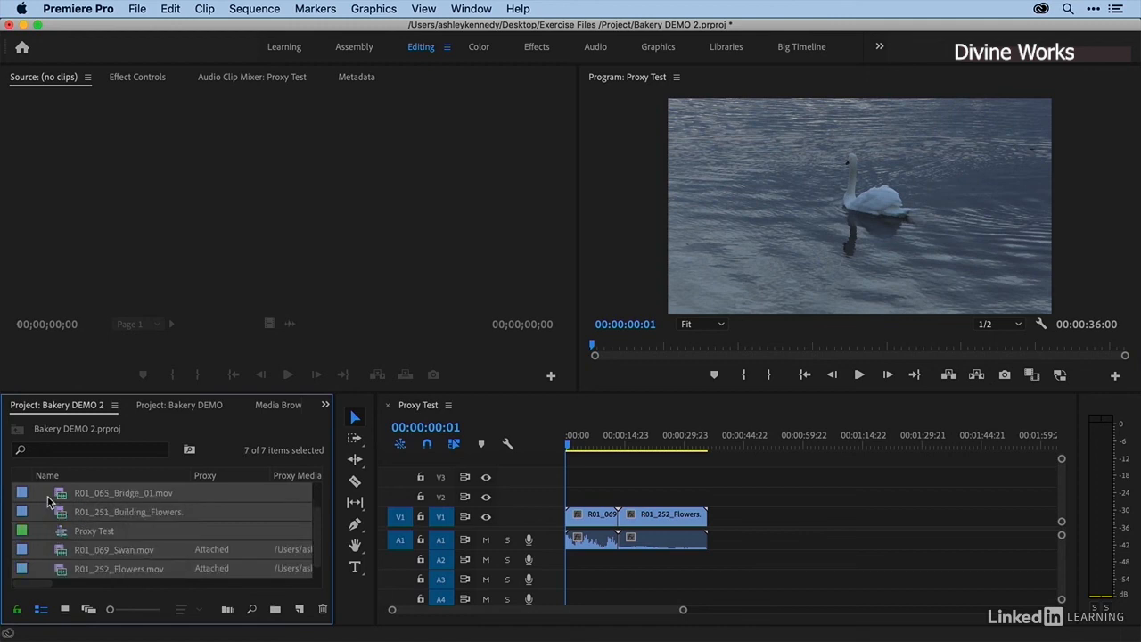
pyautogui.press('Delete')
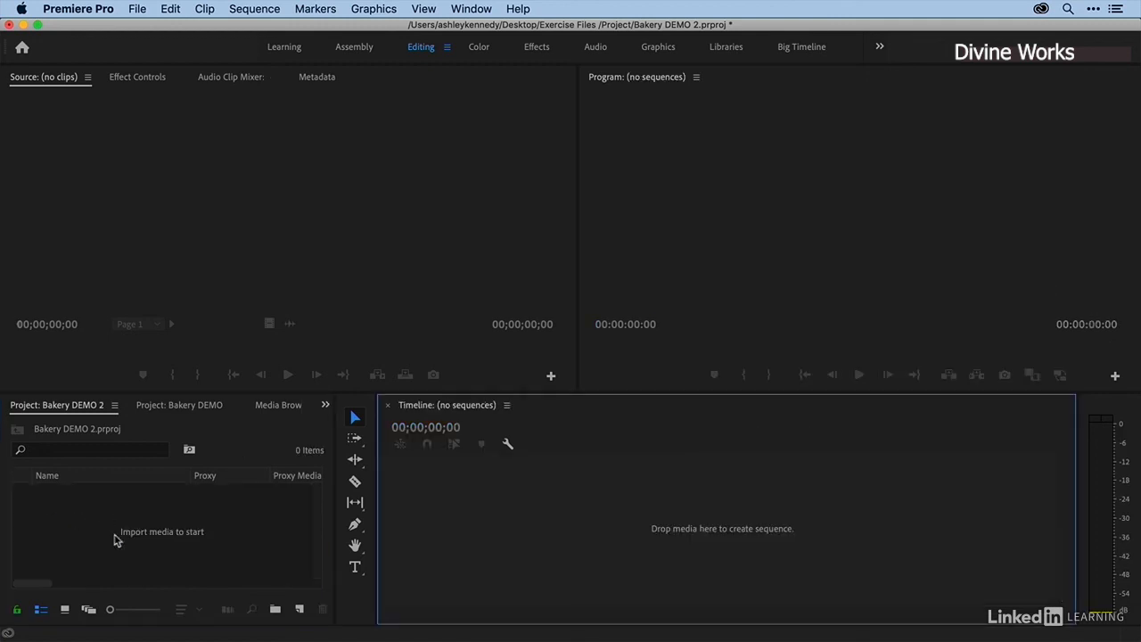
pyautogui.click(60, 517)
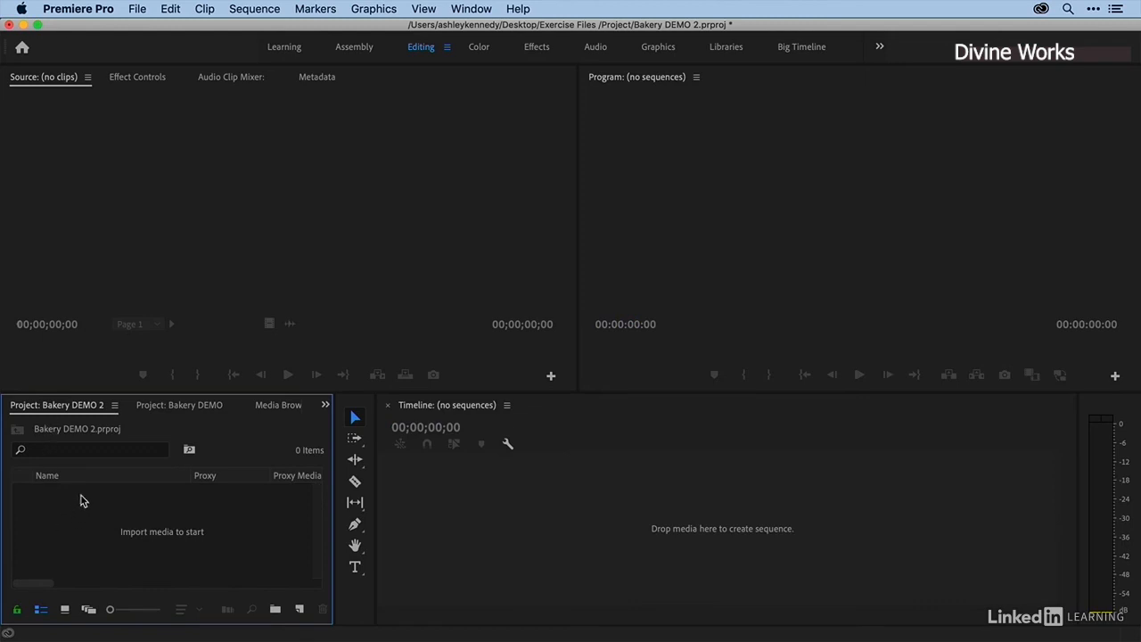
# - Turn off Ingest in the Media Browser and return to the Bakery DEMO 2 project
pyautogui.click(275, 405)
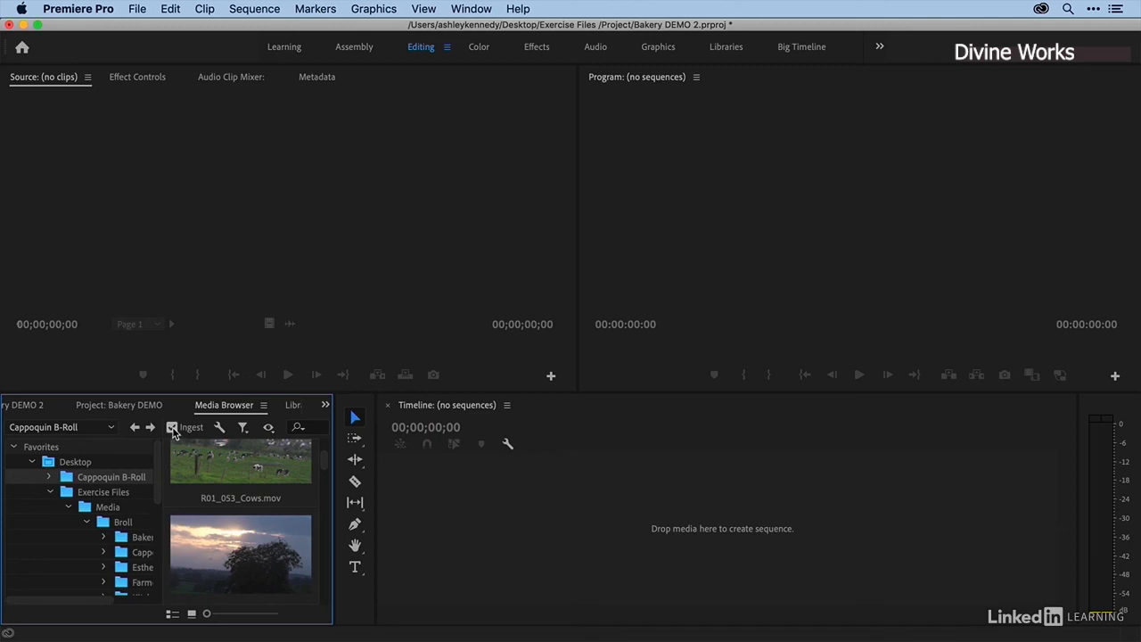
pyautogui.click(172, 428)
pyautogui.click(32, 410)
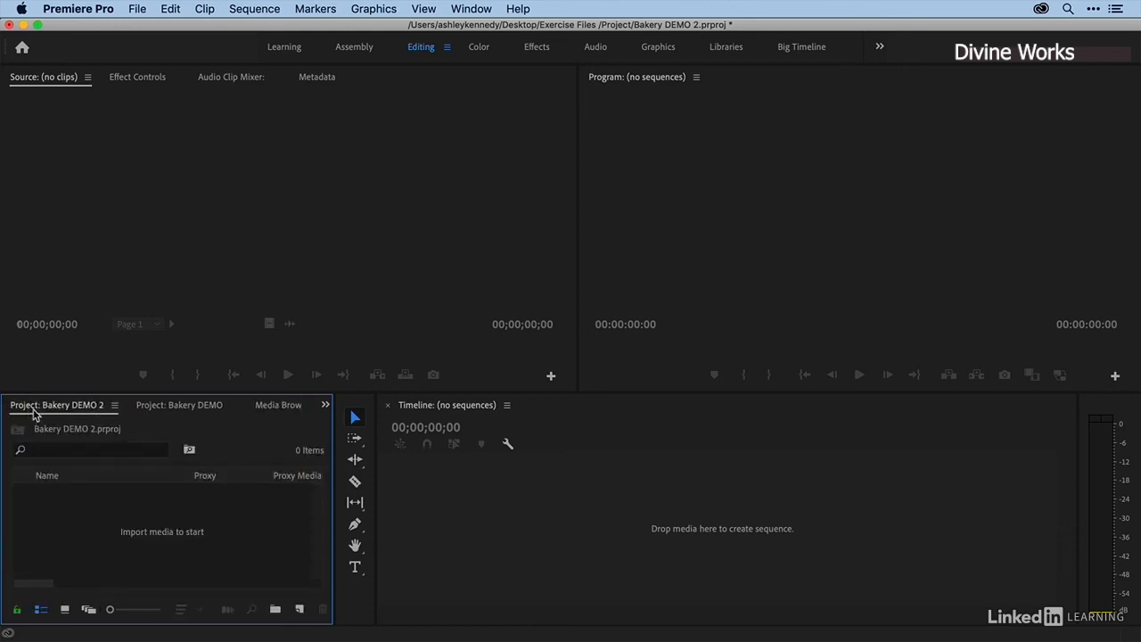